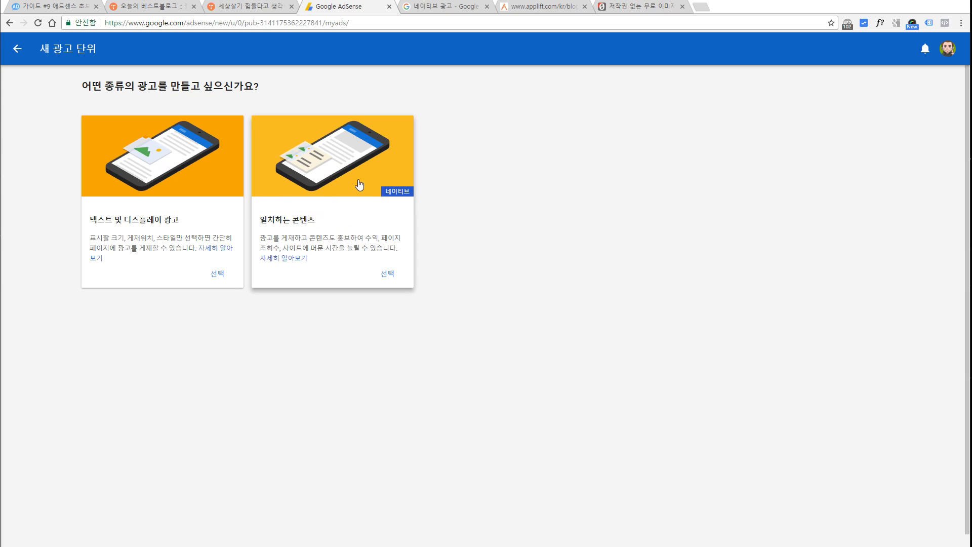
pyautogui.click(476, 247)
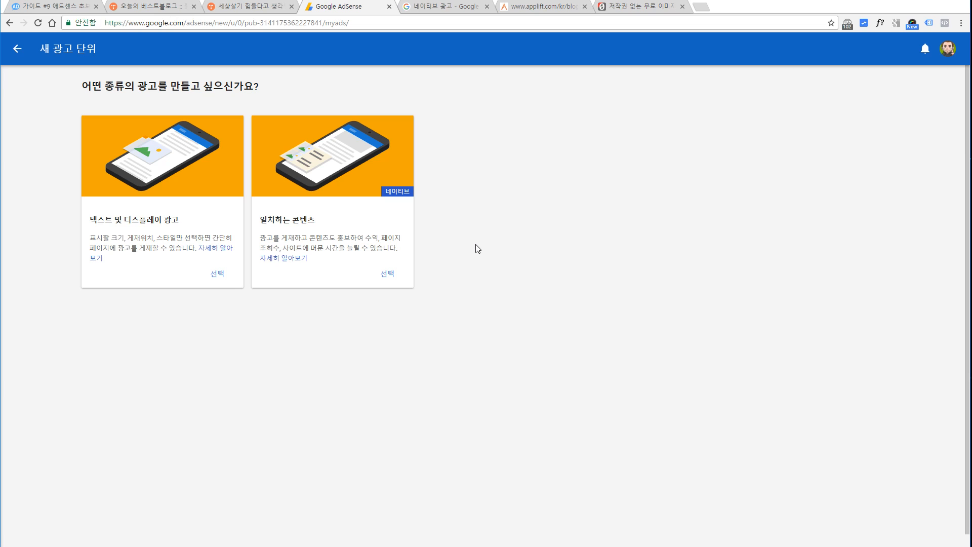
pyautogui.click(475, 247)
pyautogui.click(510, 234)
# Switch to the CC0Photo site and open the "저작권 없는 무료 이미지 사이트 Best10" article from its home page
pyautogui.click(639, 8)
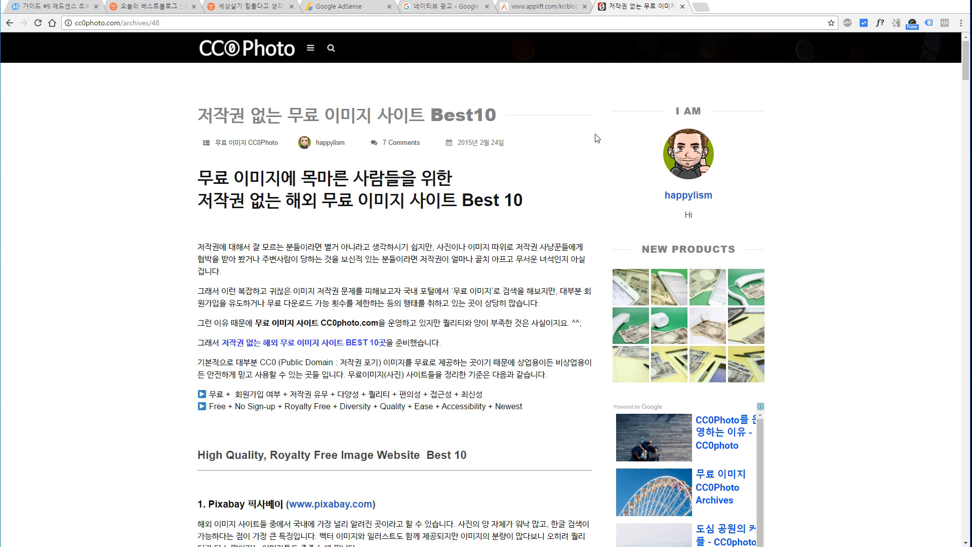
pyautogui.press('F5')
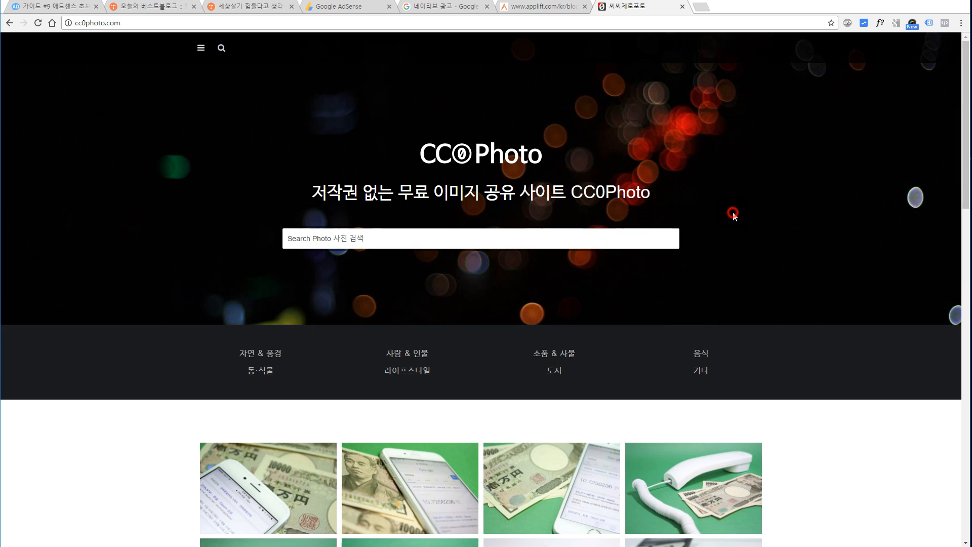
pyautogui.scroll(-9, 729, 234)
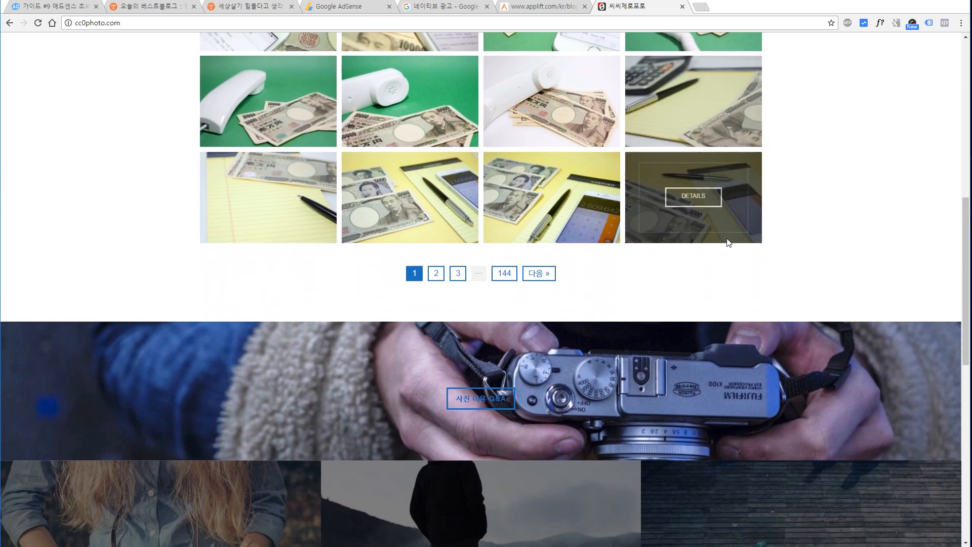
pyautogui.scroll(-4, 727, 242)
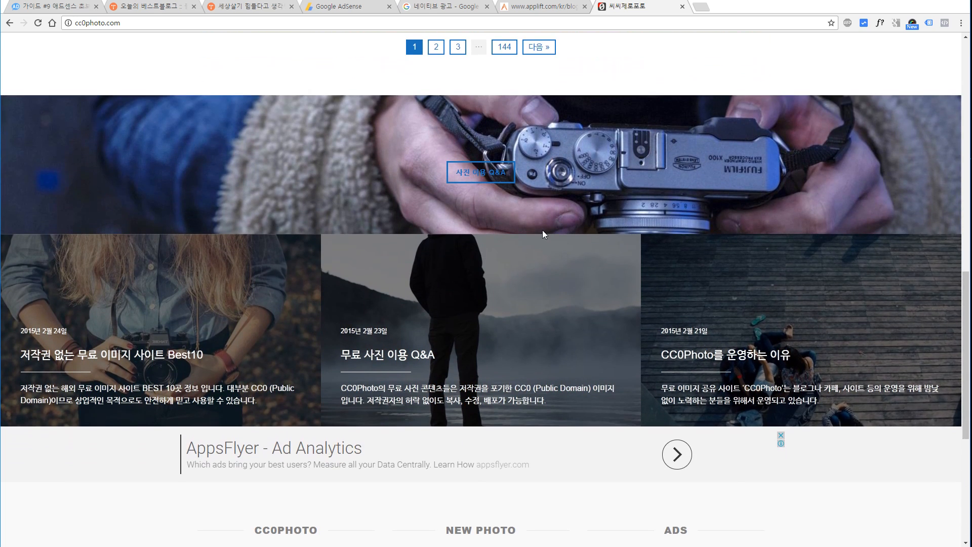
pyautogui.click(187, 360)
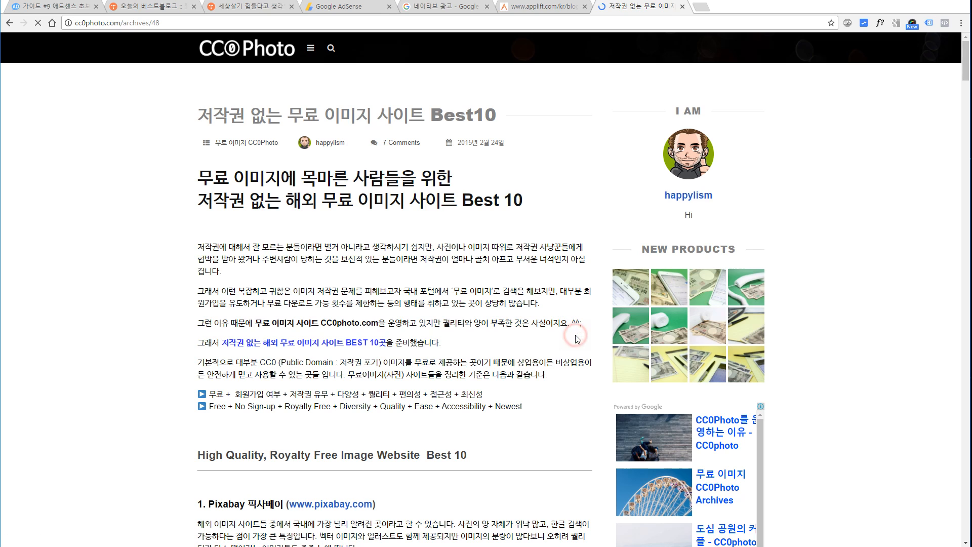
# Examine the whole Google matched content block in the article's sidebar, including its recommended posts and ad entries
pyautogui.scroll(-2, 577, 340)
pyautogui.scroll(-2, 577, 339)
pyautogui.scroll(-2, 577, 339)
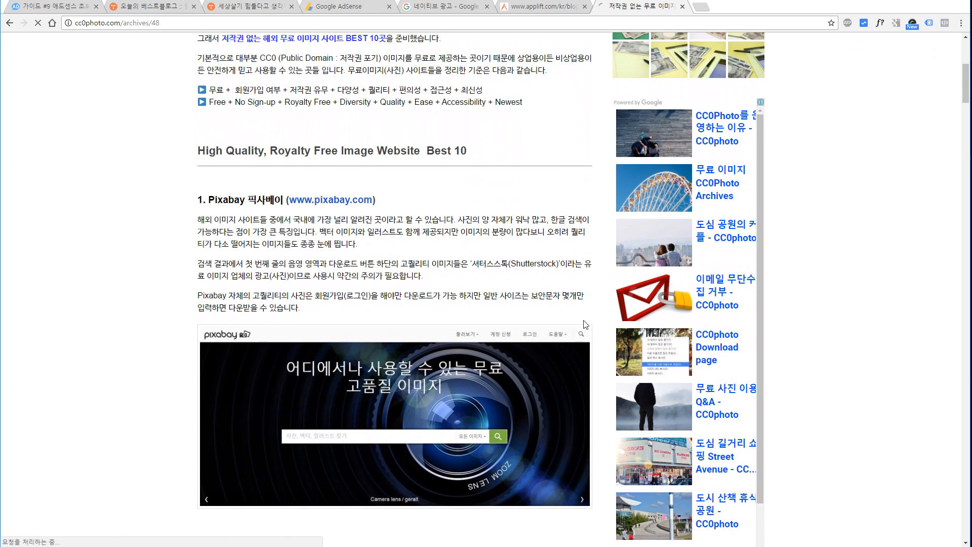
pyautogui.click(727, 149)
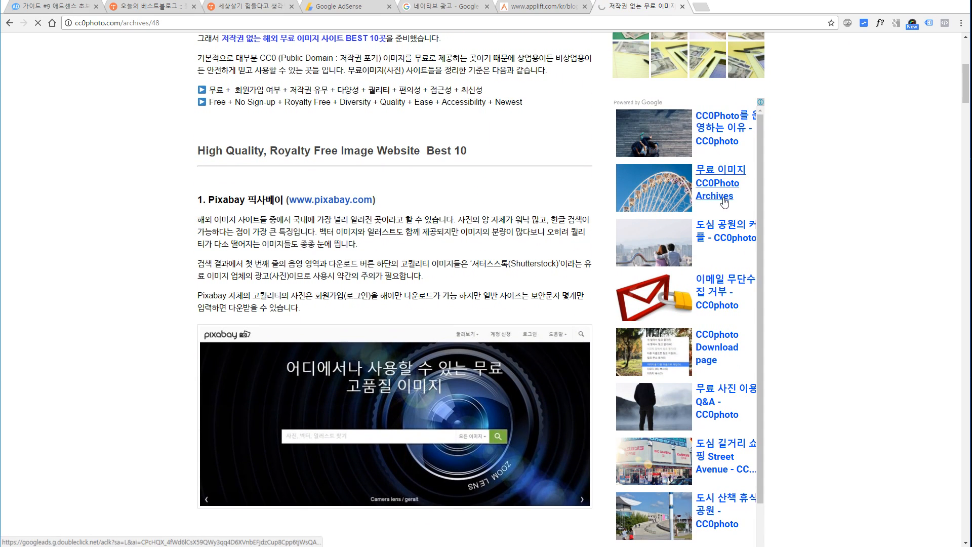
pyautogui.click(606, 96)
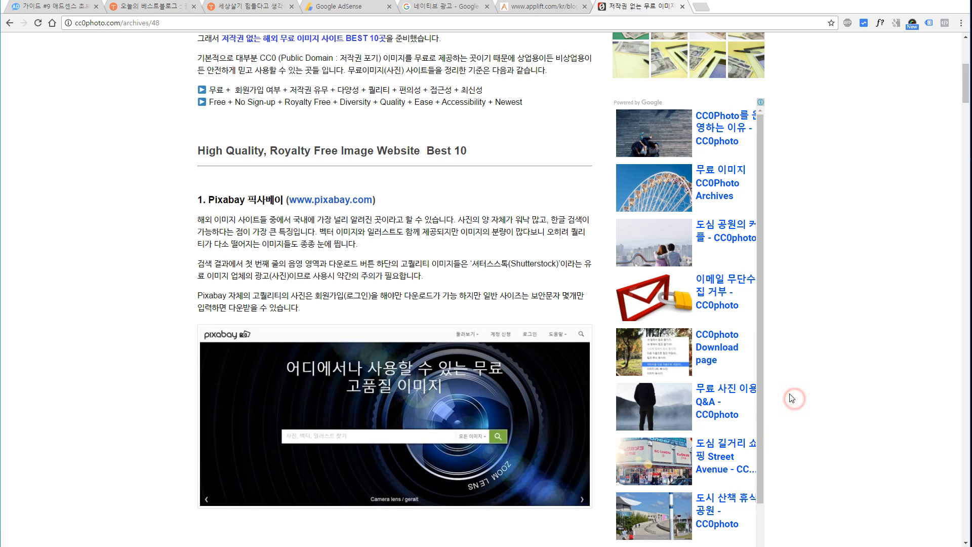
pyautogui.scroll(-1, 796, 385)
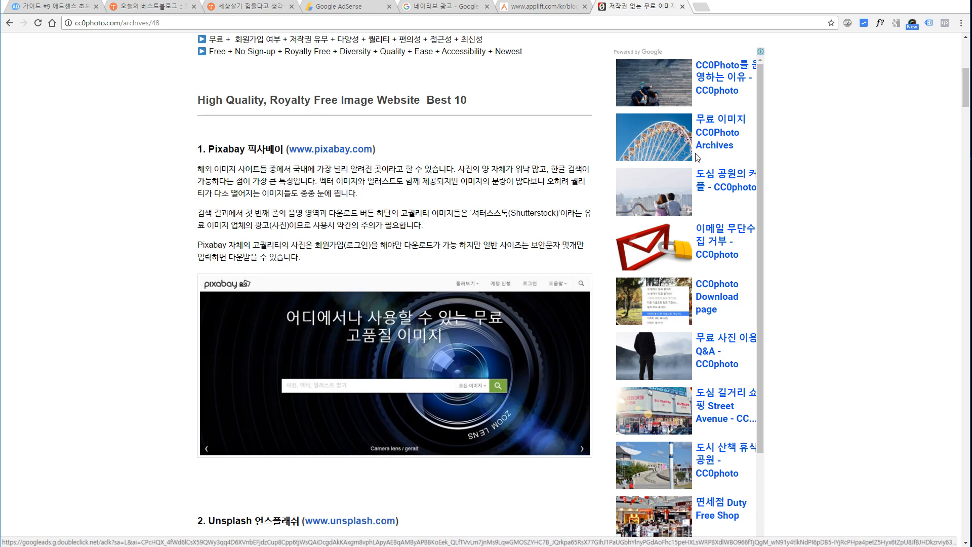
pyautogui.scroll(-1, 852, 369)
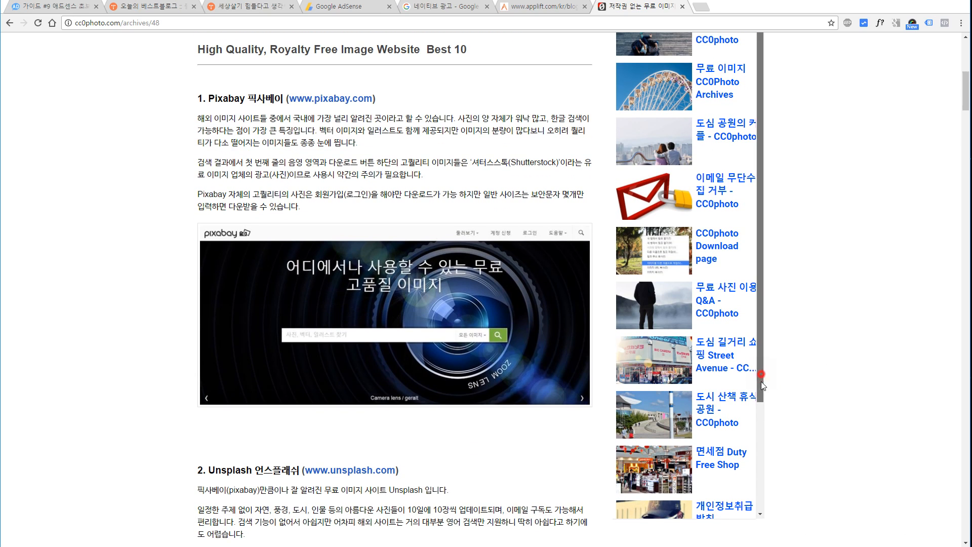
pyautogui.scroll(-3, 745, 383)
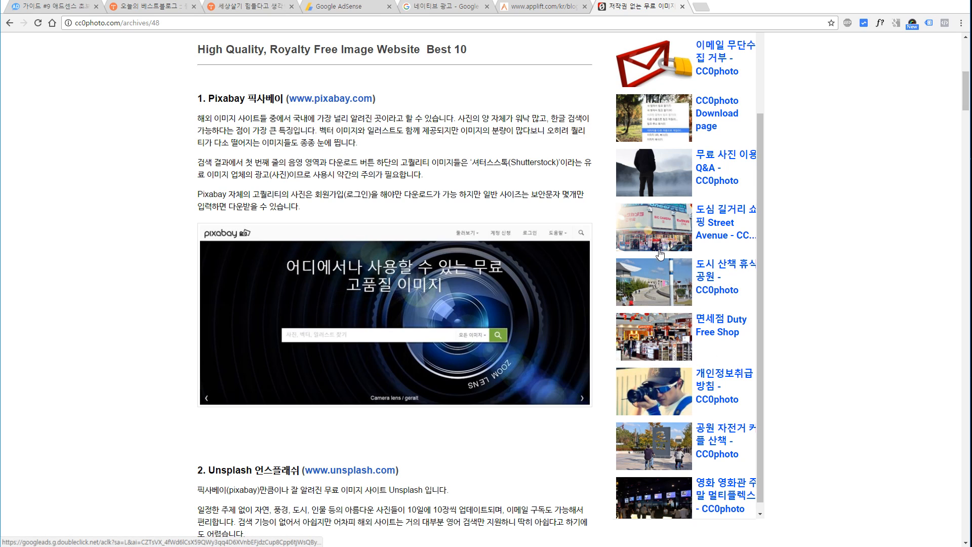
pyautogui.scroll(3, 700, 359)
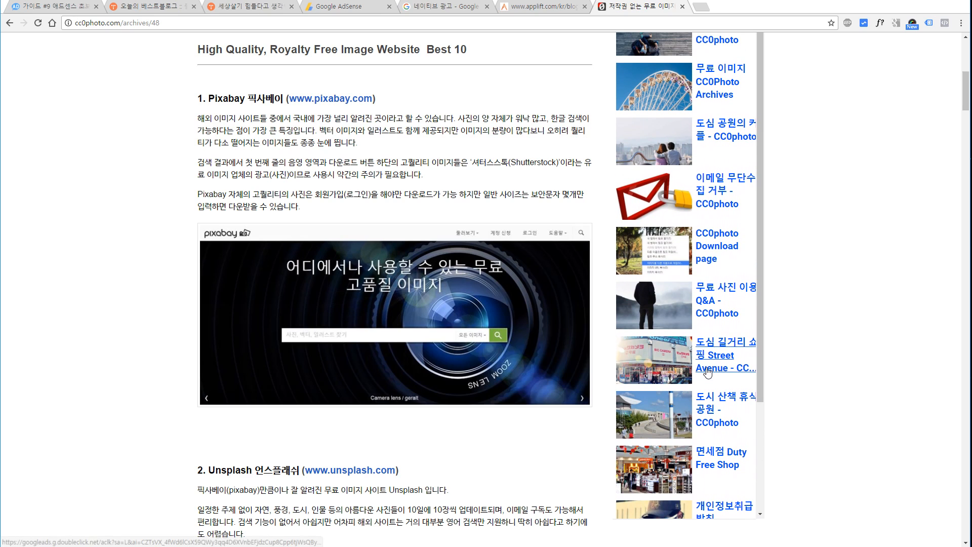
pyautogui.click(801, 356)
pyautogui.click(801, 357)
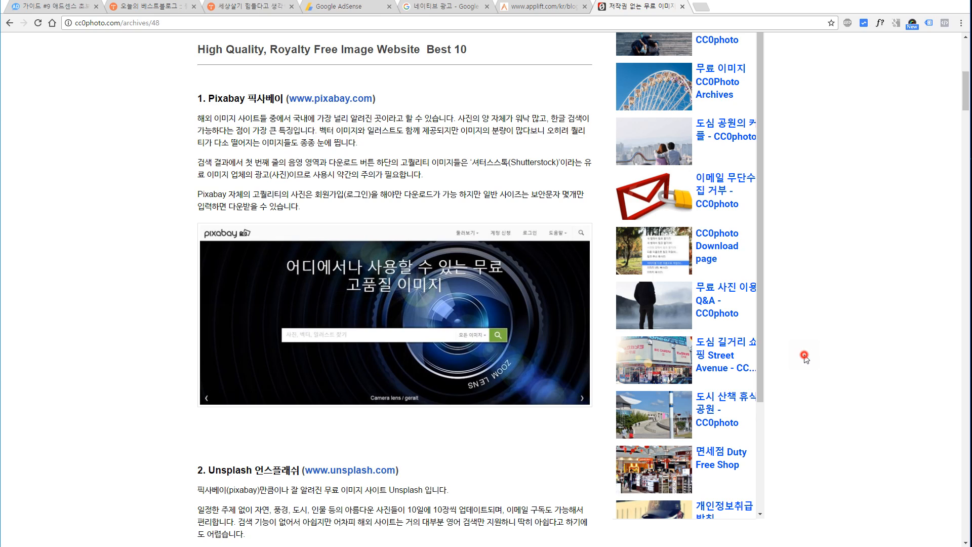
# Highlight the cc0photo.com domain in the article's web address and clear the highlight
pyautogui.doubleClick(107, 23)
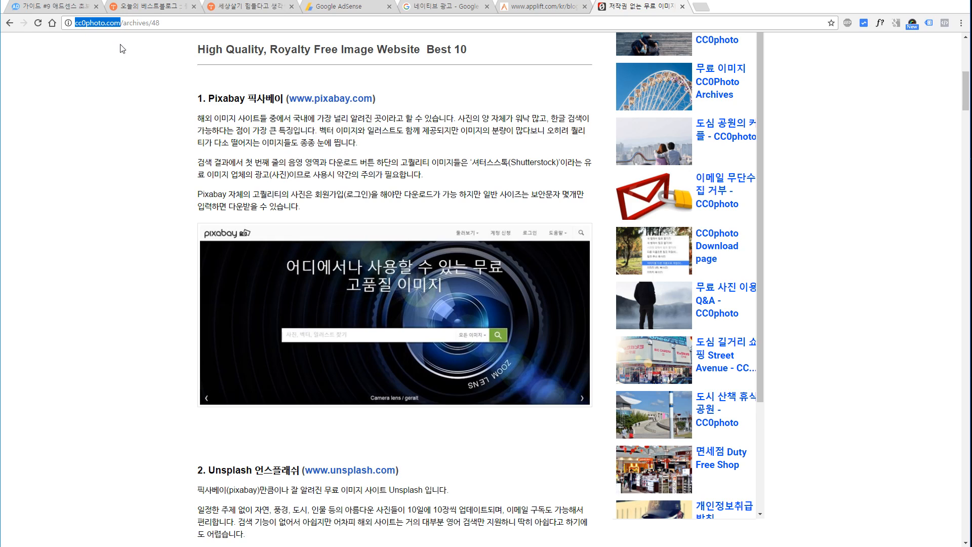
pyautogui.click(167, 151)
pyautogui.click(553, 162)
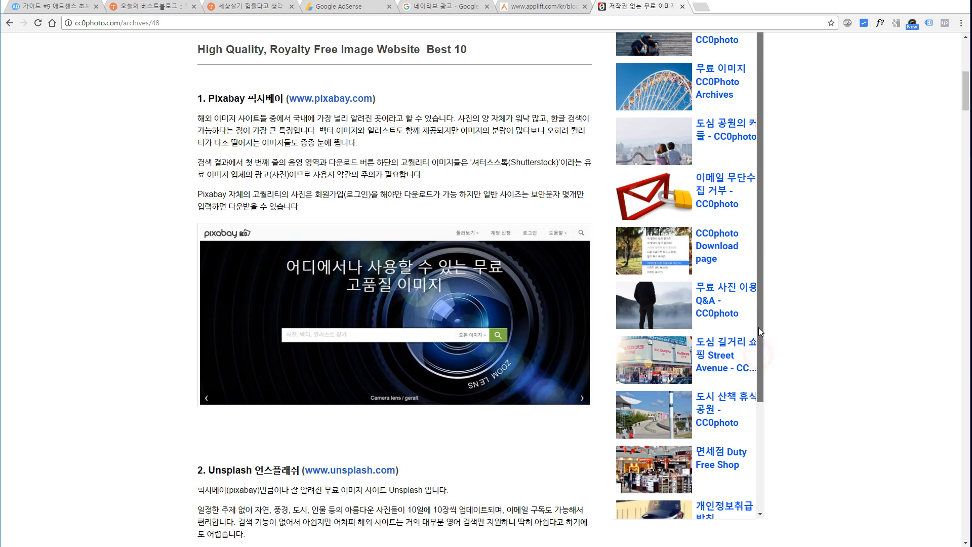
pyautogui.click(816, 314)
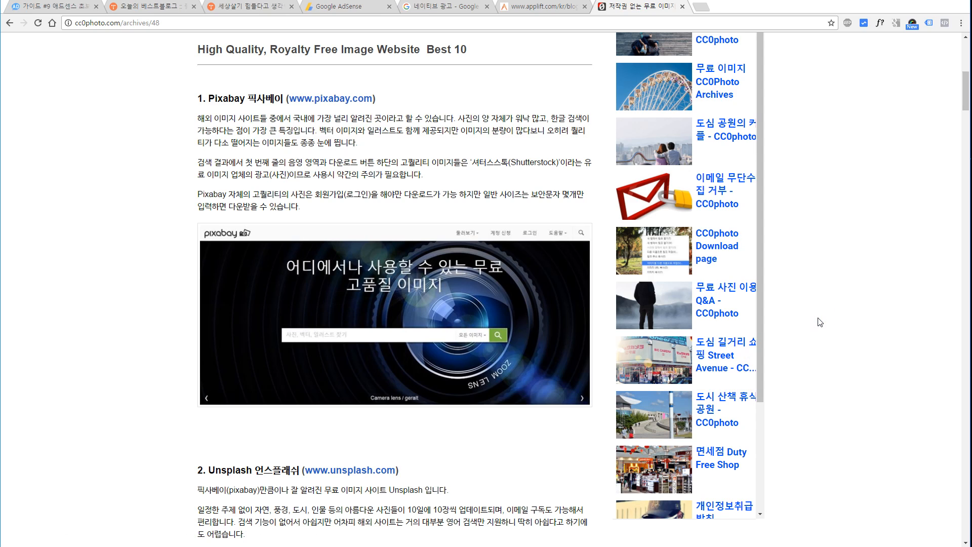
pyautogui.click(816, 300)
pyautogui.click(815, 300)
pyautogui.click(815, 299)
pyautogui.click(817, 300)
pyautogui.click(803, 309)
# Check the ad types on the AdSense new ad unit page and review the matched content block's placement in the CC0Photo article again
pyautogui.click(356, 9)
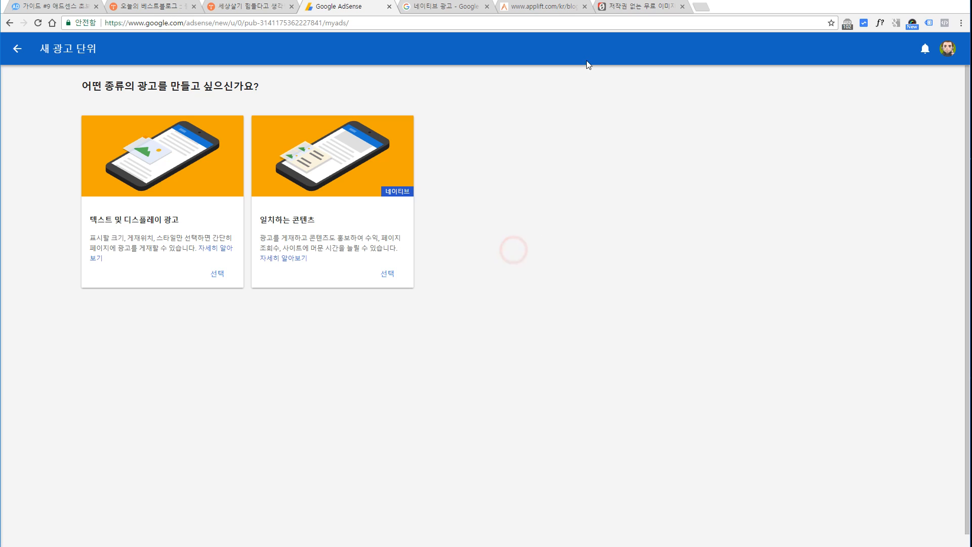
pyautogui.click(648, 7)
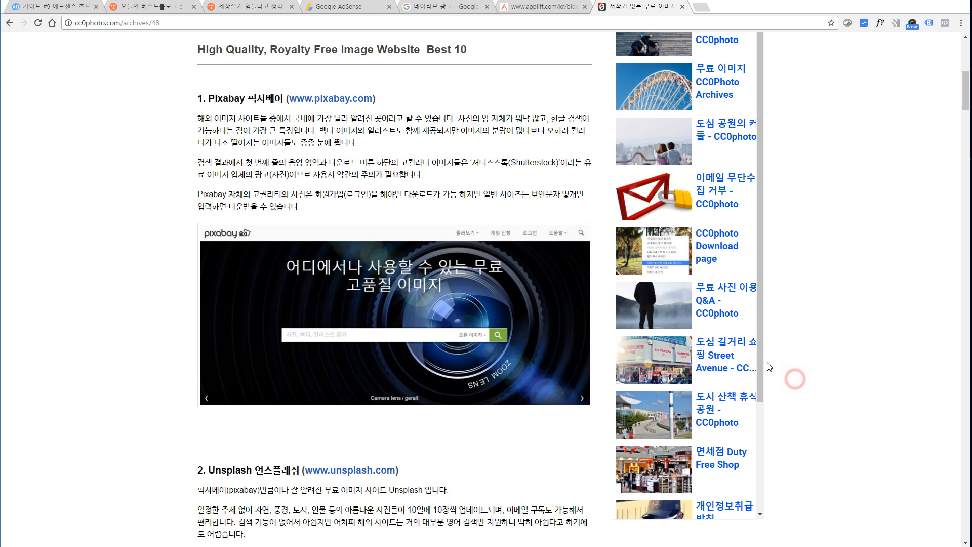
pyautogui.scroll(-1, 791, 372)
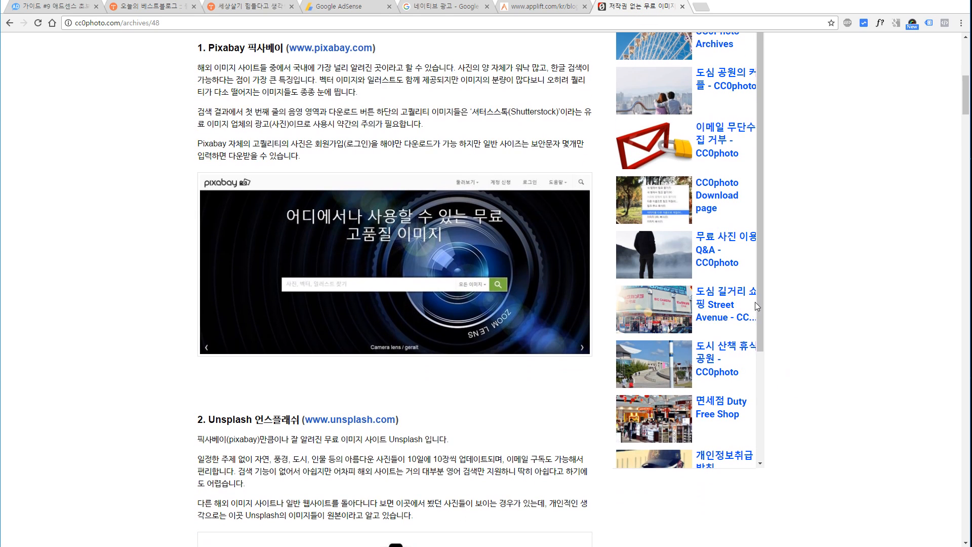
pyautogui.scroll(1, 798, 321)
pyautogui.scroll(2, 805, 327)
pyautogui.scroll(1, 816, 334)
pyautogui.scroll(6, 815, 334)
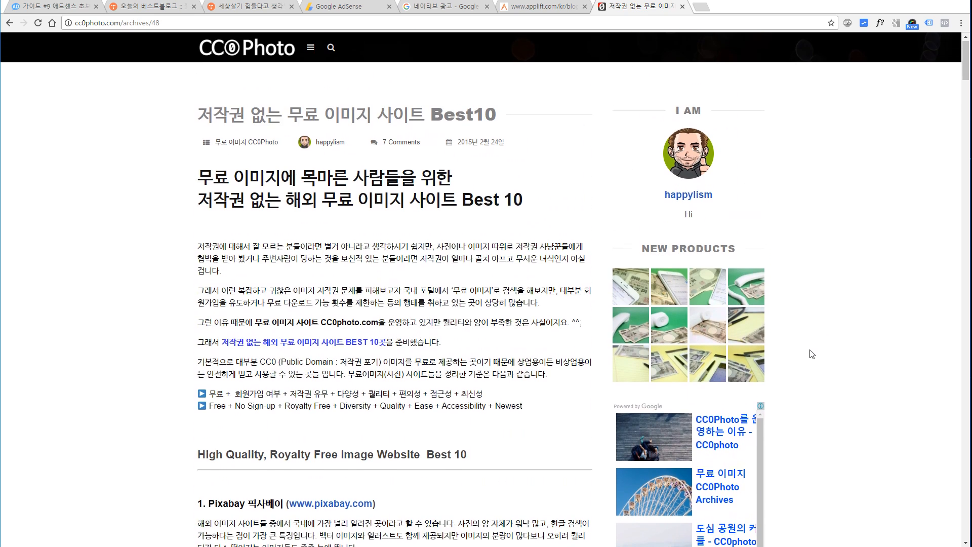
pyautogui.click(813, 246)
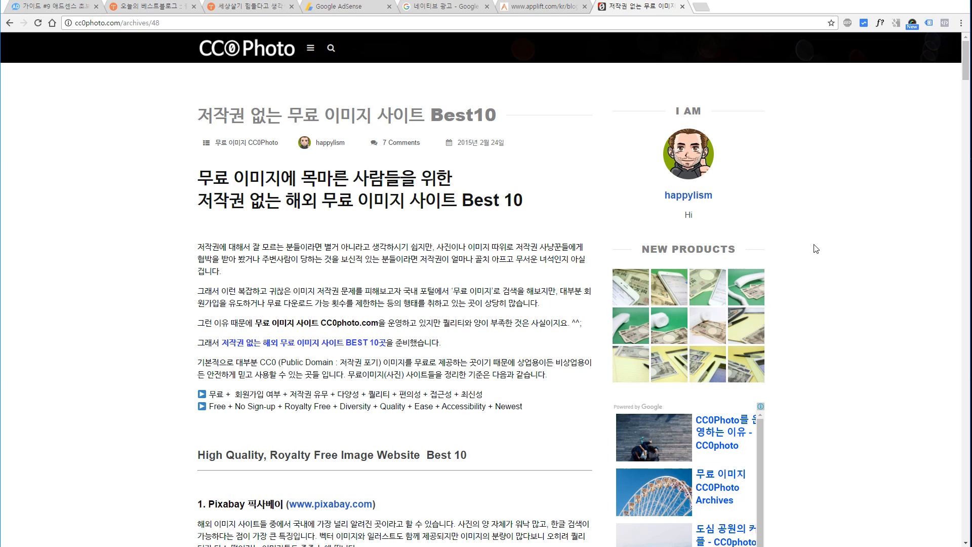
pyautogui.click(821, 299)
pyautogui.scroll(-2, 818, 402)
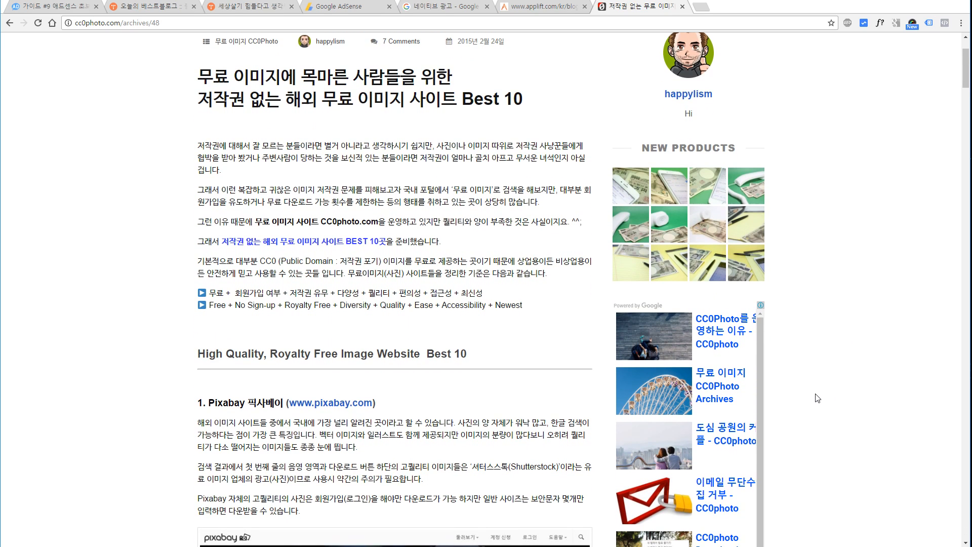
pyautogui.scroll(-2, 818, 398)
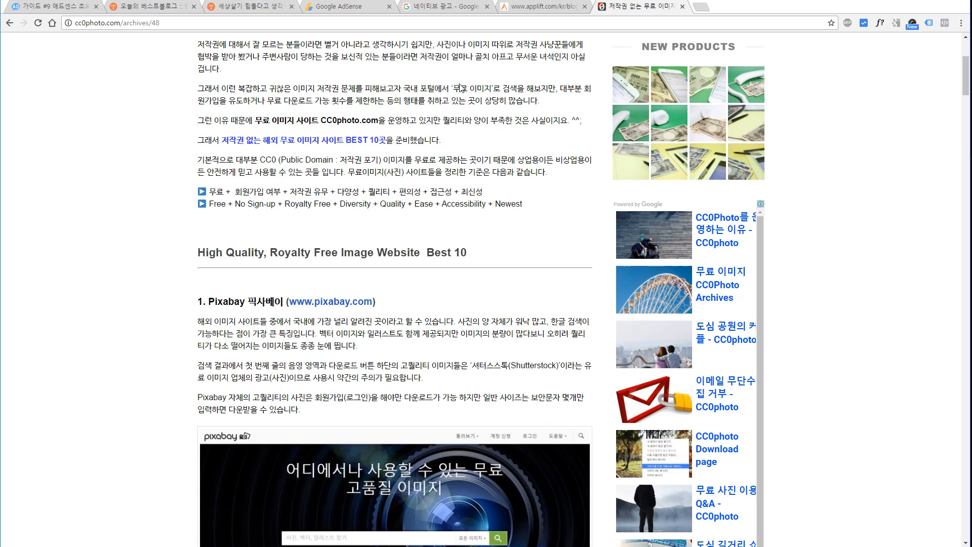
# Look at the 일치하는 콘텐츠 ad type in AdSense and the Google results for "네이티브 광고"
pyautogui.click(374, 8)
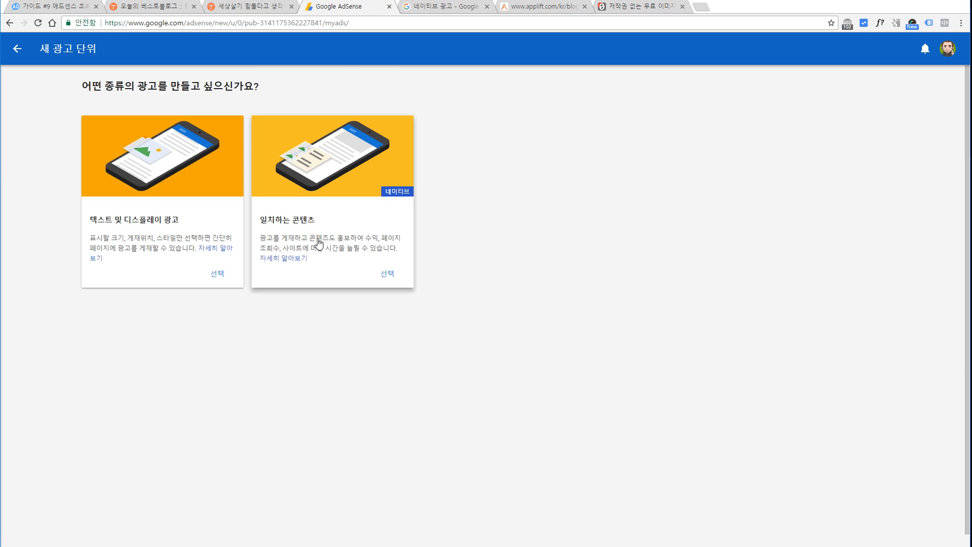
pyautogui.click(463, 195)
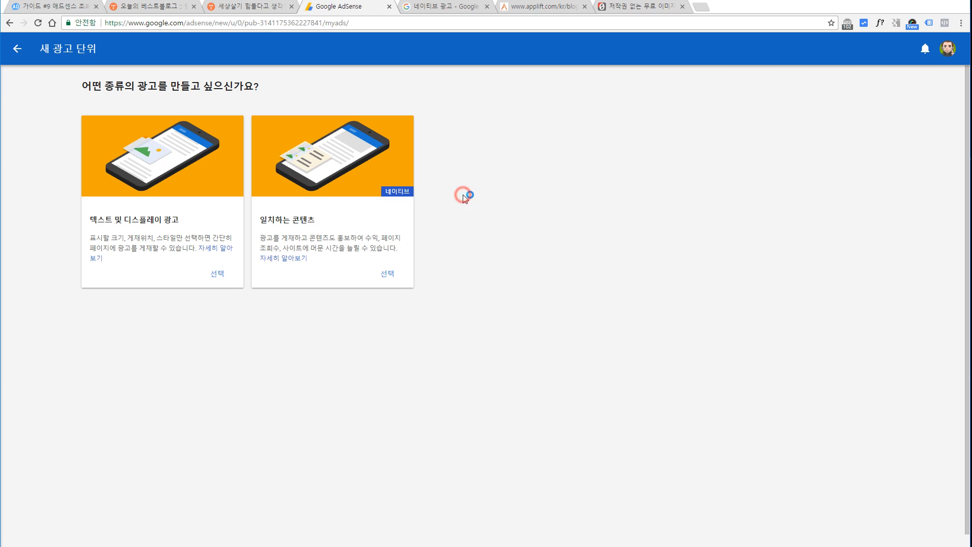
pyautogui.click(449, 7)
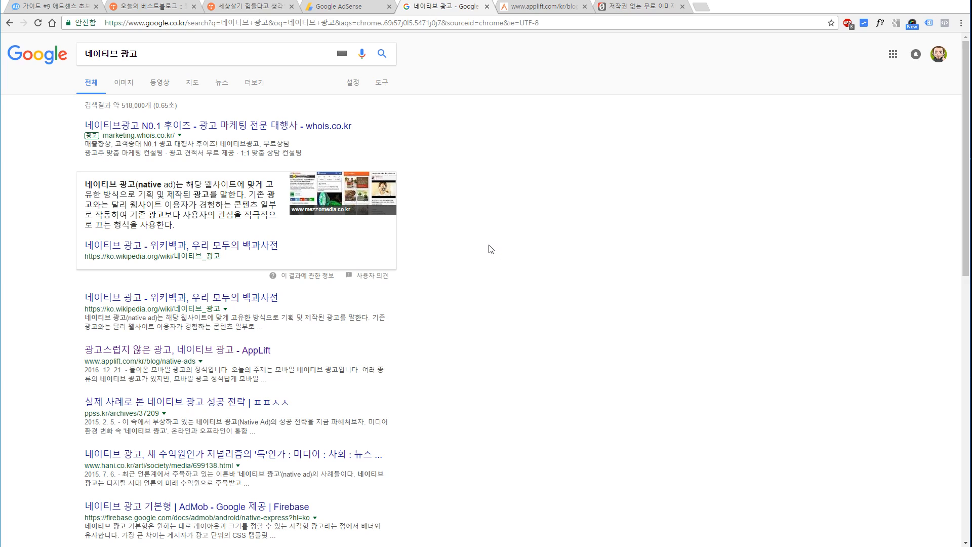
pyautogui.click(500, 225)
# Switch to the AppLift native ads article and highlight the passage on banner ads ignoring each medium's layout
pyautogui.click(528, 10)
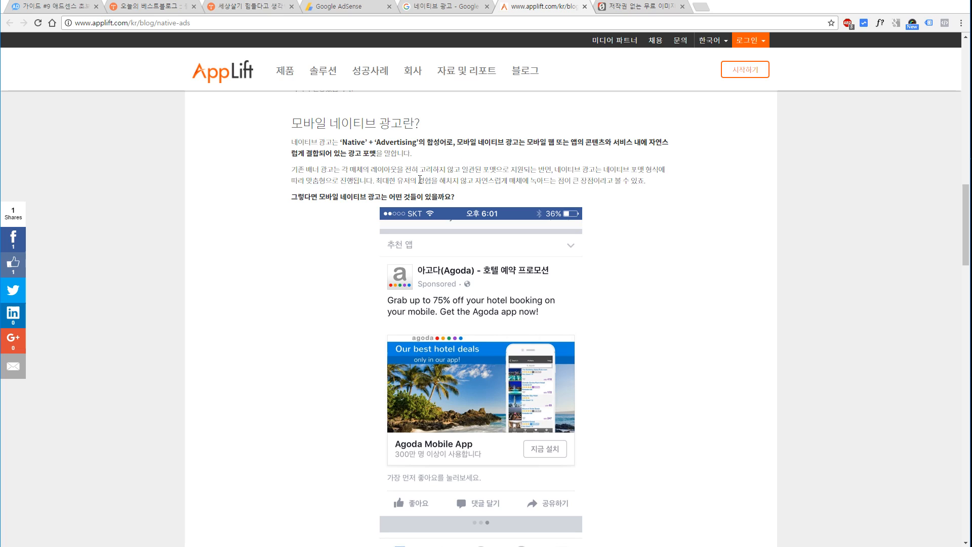
pyautogui.moveTo(342, 170); pyautogui.dragTo(306, 169)
pyautogui.click(474, 168)
pyautogui.click(542, 169)
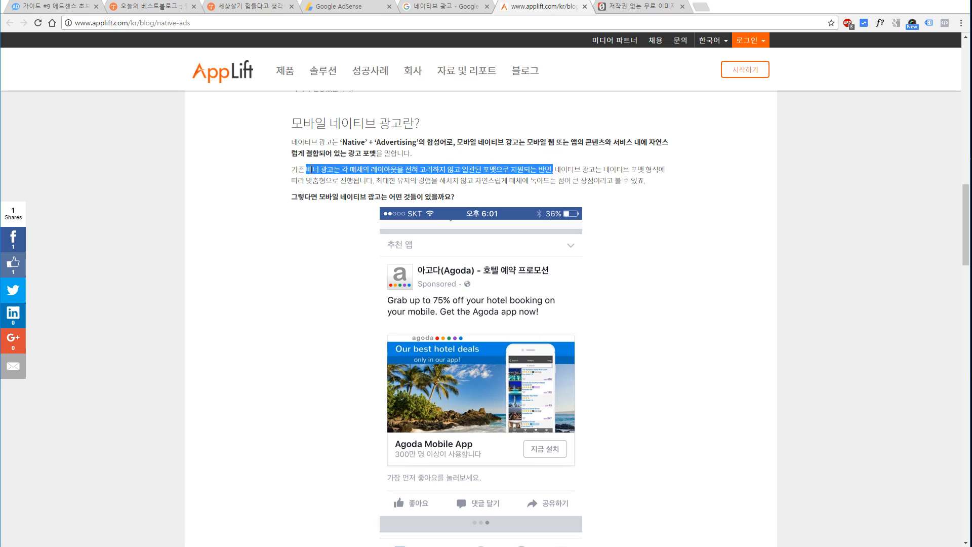
pyautogui.click(547, 169)
# Highlight the AppLift passages on native ads fitting the format and blending in without harming the user's experience
pyautogui.moveTo(554, 170); pyautogui.dragTo(471, 181)
pyautogui.click(364, 179)
pyautogui.click(432, 181)
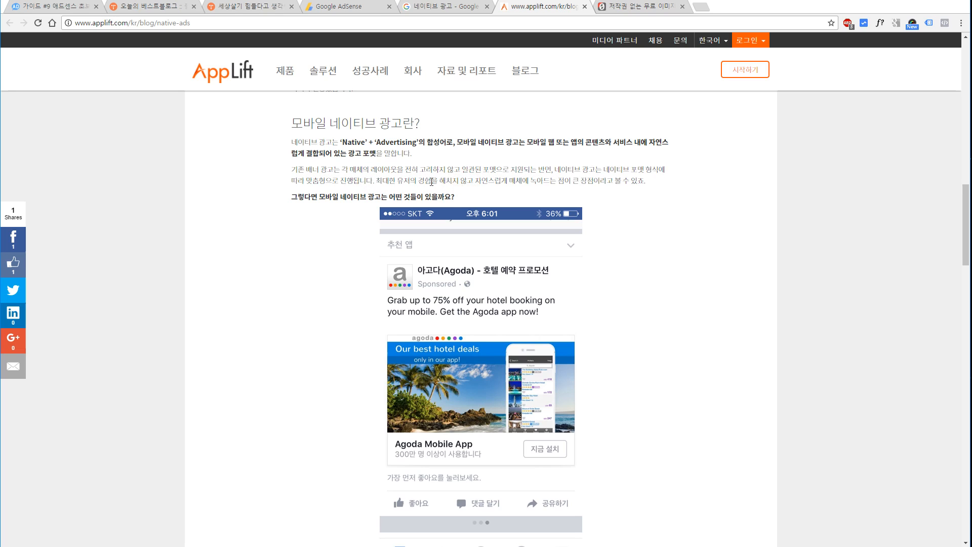
pyautogui.moveTo(399, 182); pyautogui.dragTo(471, 183)
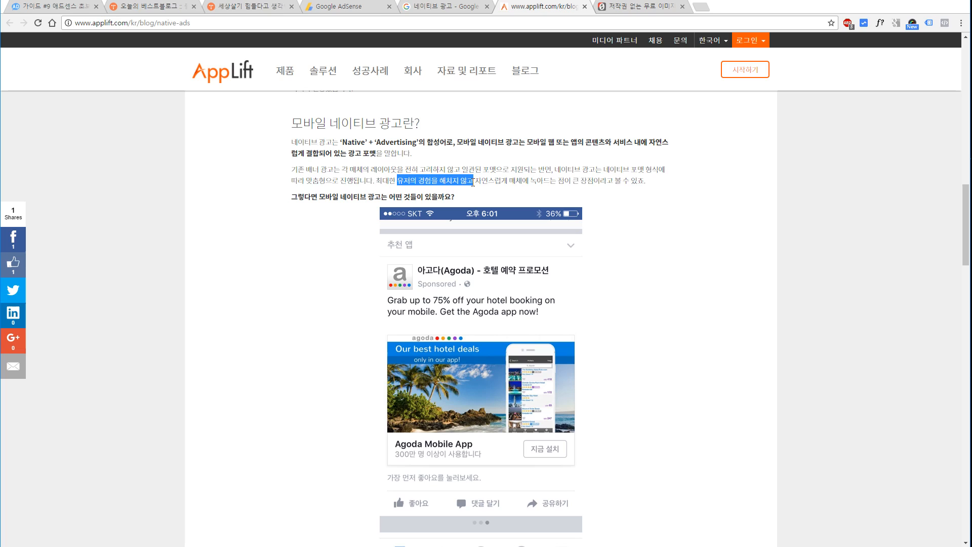
pyautogui.click(474, 182)
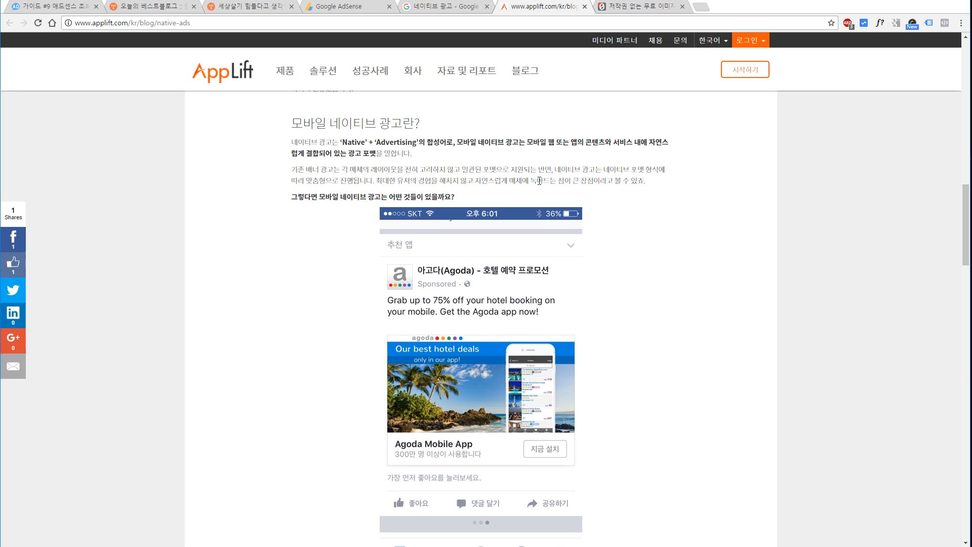
pyautogui.moveTo(396, 182); pyautogui.dragTo(570, 184)
pyautogui.click(489, 184)
pyautogui.click(567, 184)
# Look once more at the matched content block on CC0Photo and return to the AdSense new ad unit page
pyautogui.hotkey('ctrl', 'Tab')
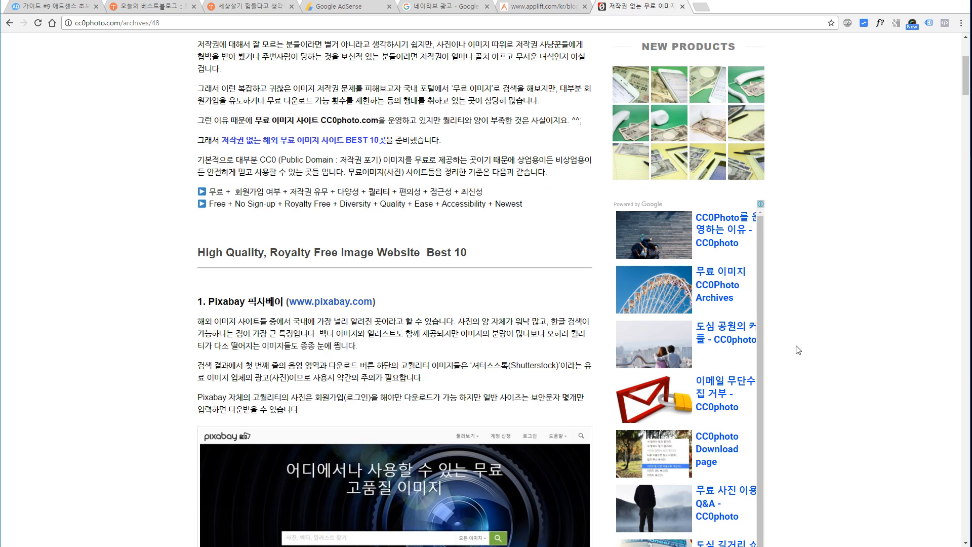
pyautogui.scroll(-1, 798, 350)
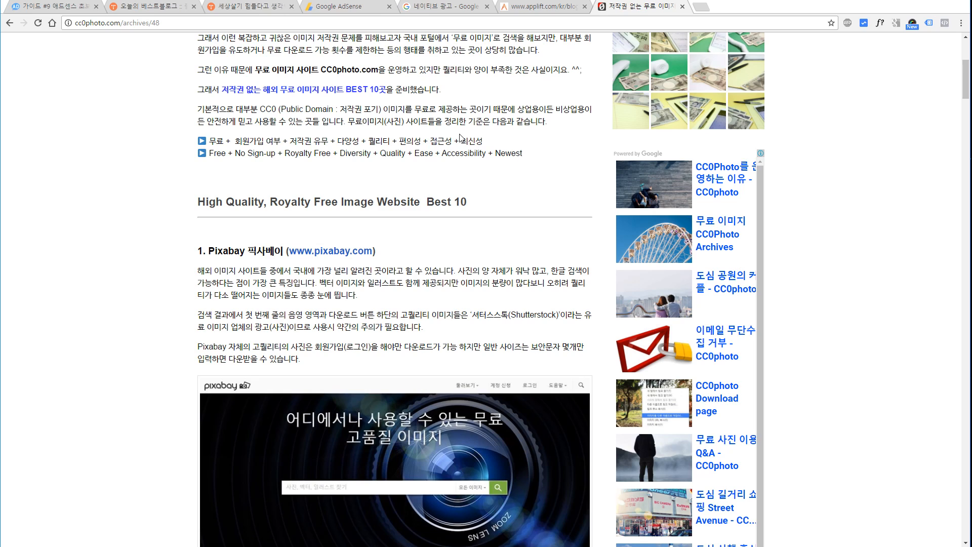
pyautogui.click(350, 7)
pyautogui.click(472, 251)
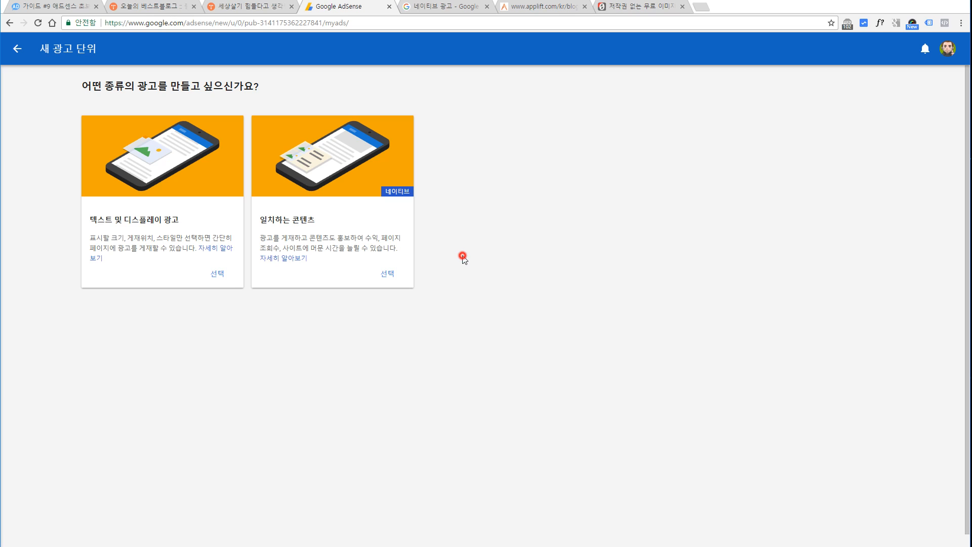
# Start a new 일치하는 콘텐츠 ad unit and look at the list of sites eligible to run it
pyautogui.click(375, 225)
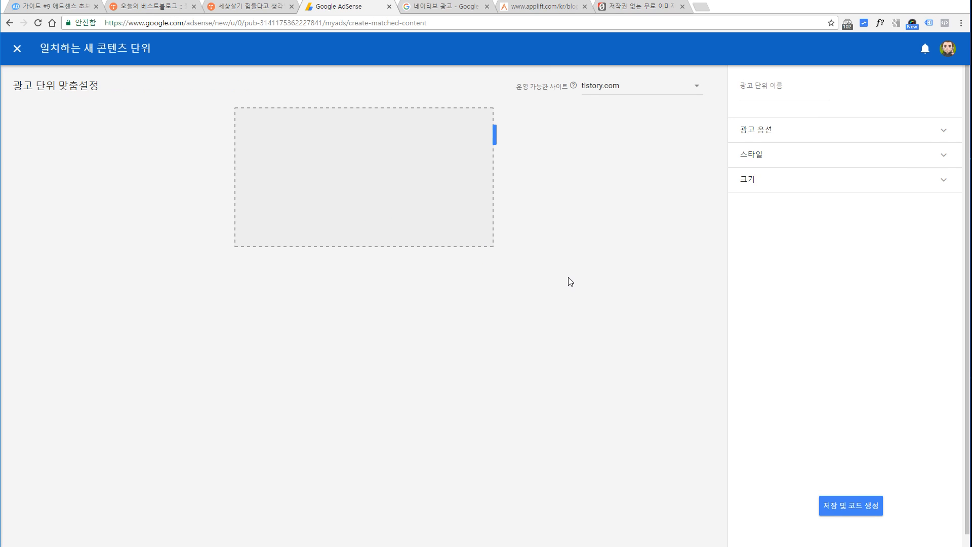
pyautogui.click(575, 261)
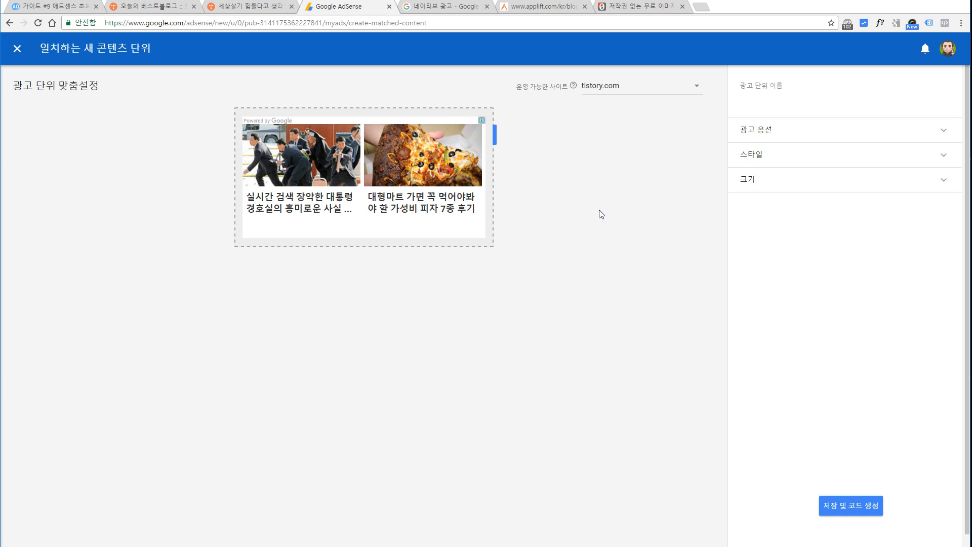
pyautogui.click(617, 182)
pyautogui.click(671, 88)
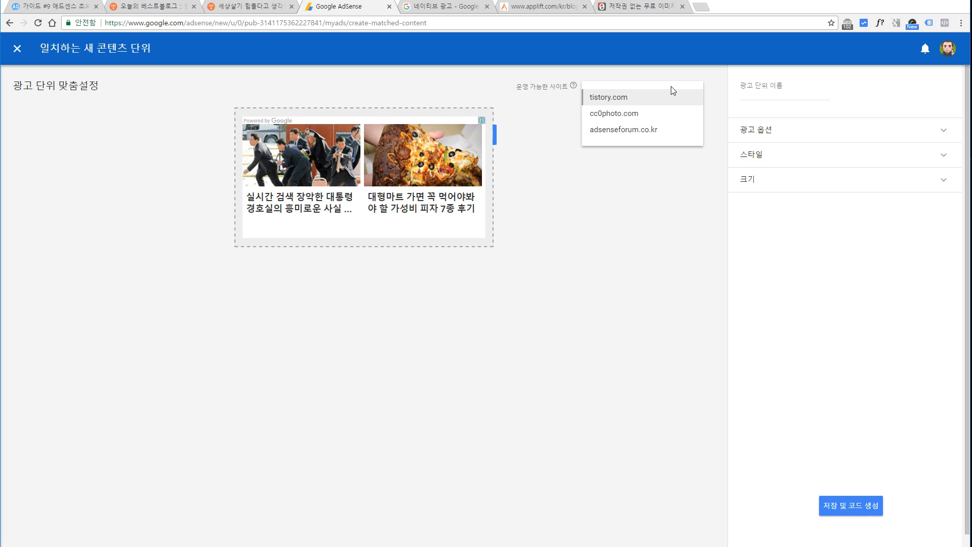
# Examine the 광고를 통한 수익 창출 option alongside the list of eligible sites
pyautogui.click(818, 128)
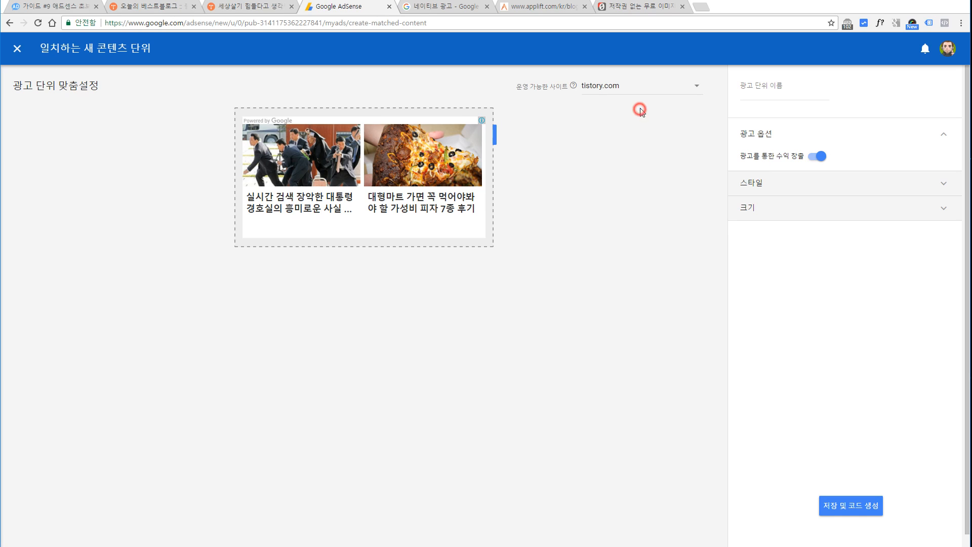
pyautogui.click(630, 86)
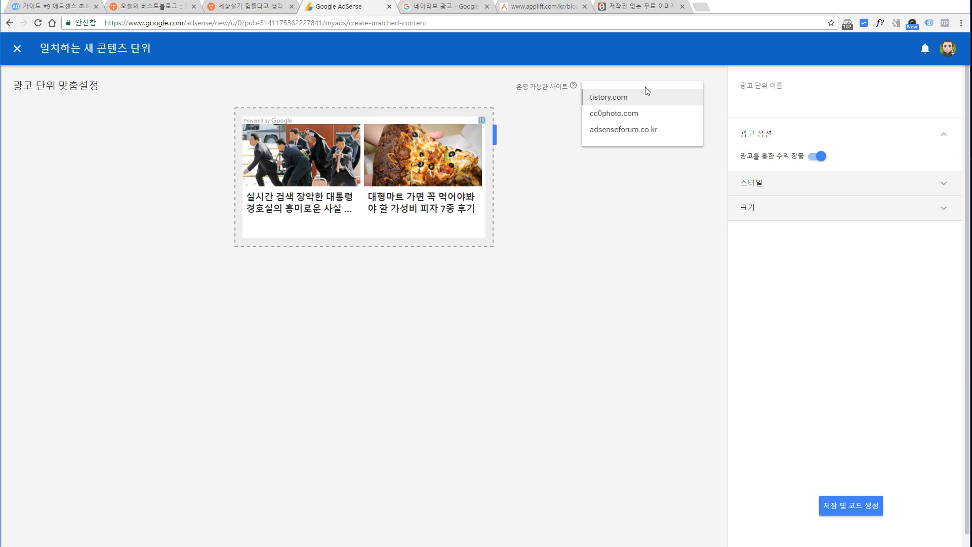
pyautogui.click(648, 97)
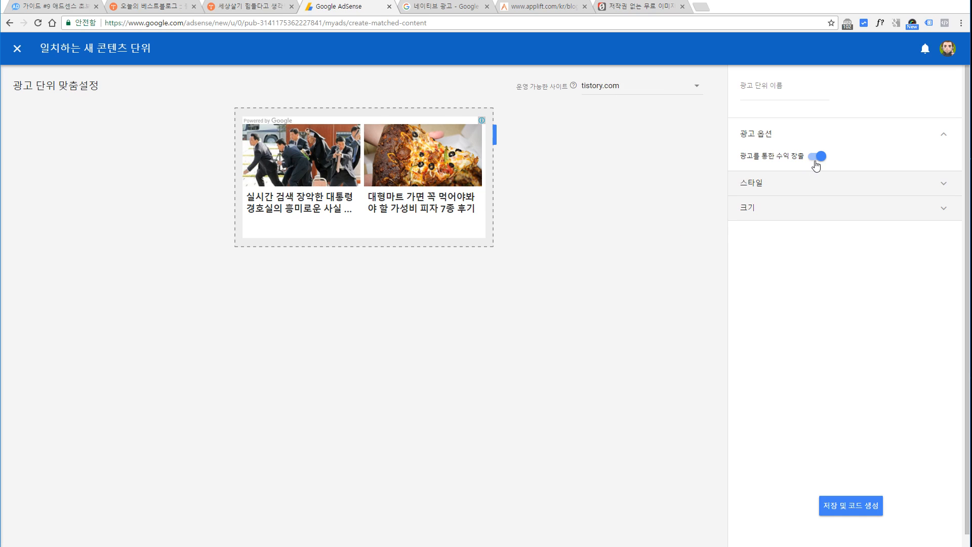
pyautogui.click(637, 94)
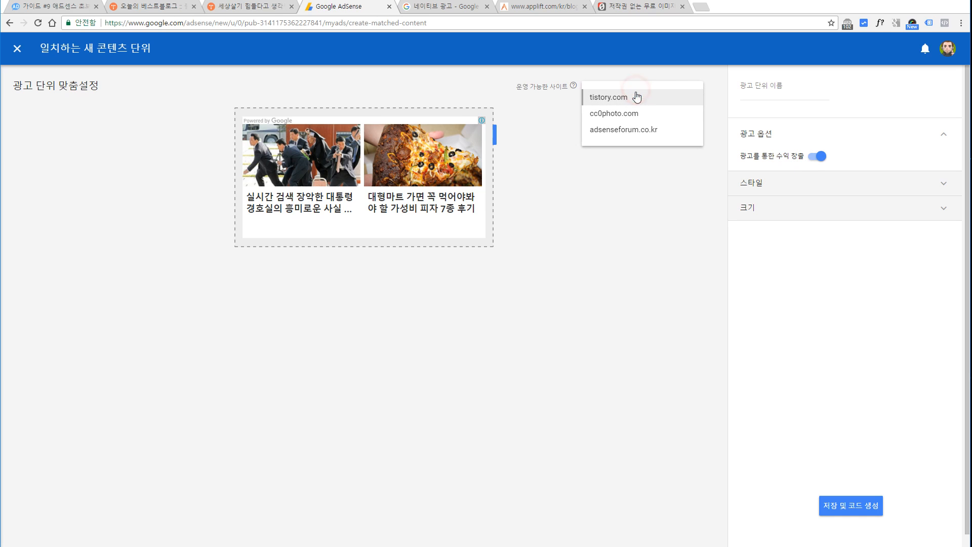
pyautogui.click(677, 236)
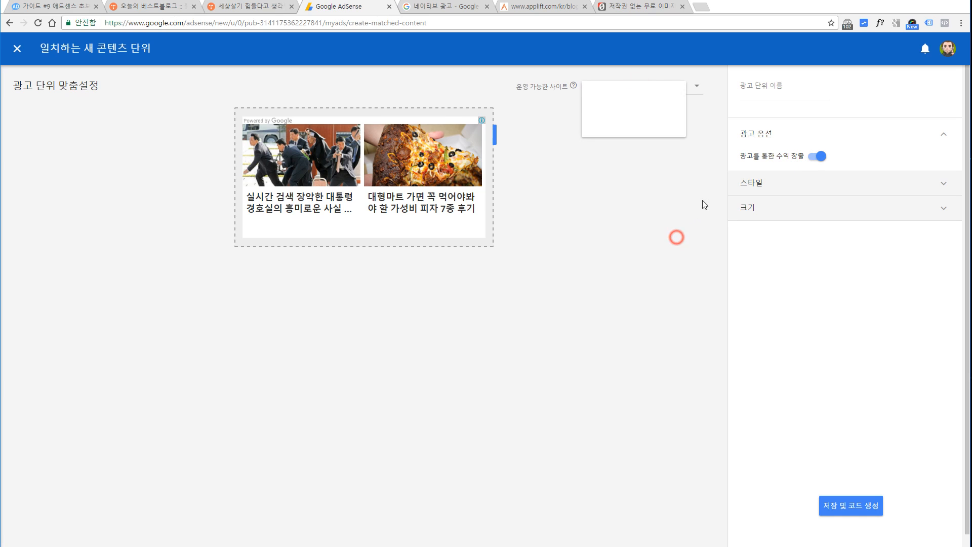
pyautogui.click(799, 131)
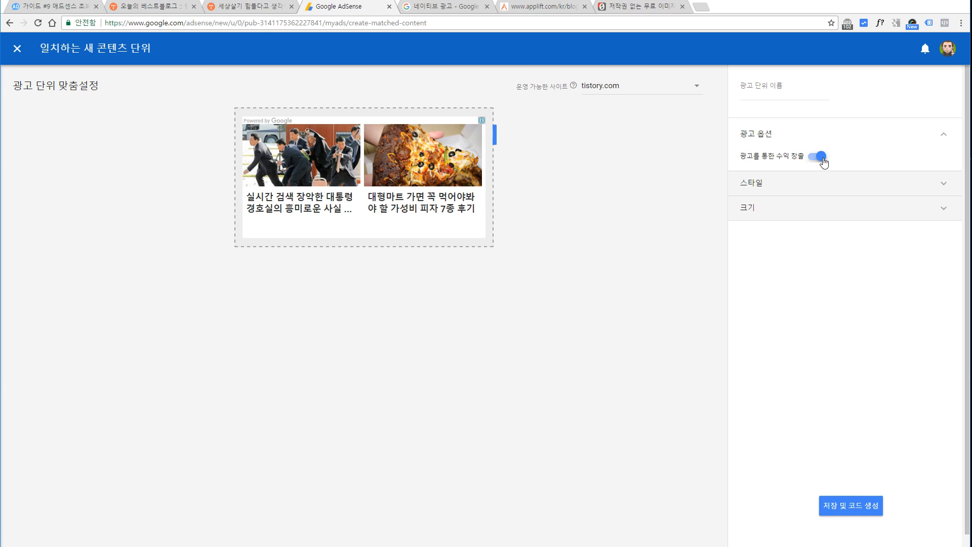
pyautogui.click(630, 86)
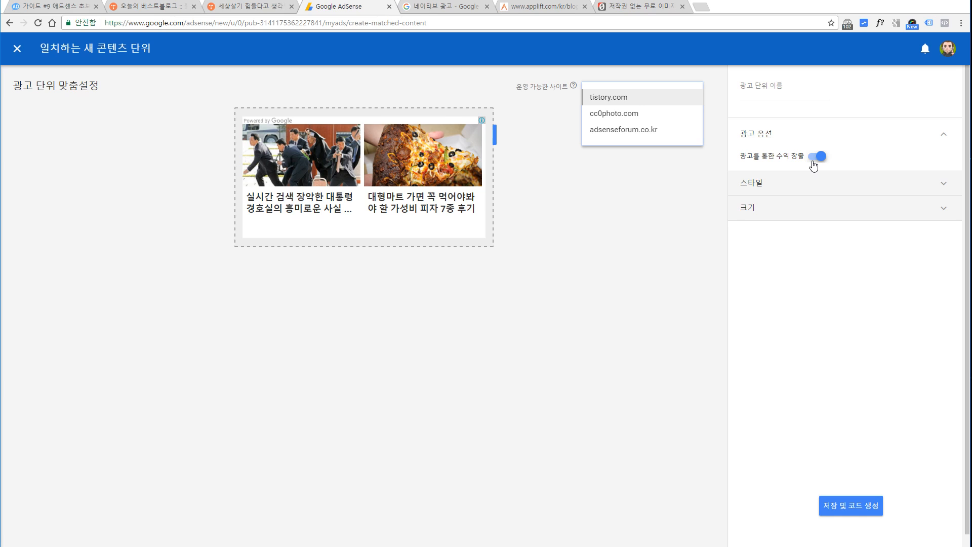
pyautogui.click(802, 134)
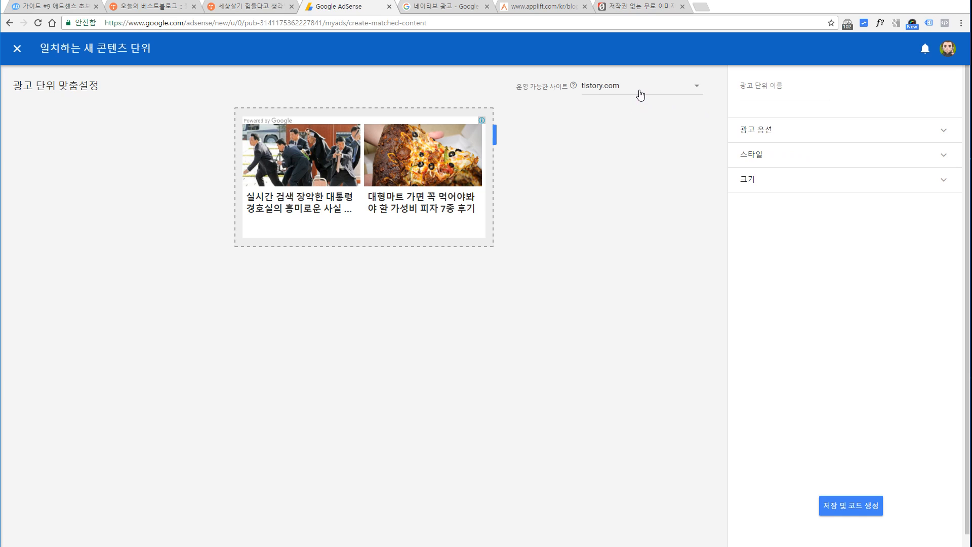
# Choose cc0photo.com as the site and test the responsive preview at a wider and then a narrower width
pyautogui.click(640, 89)
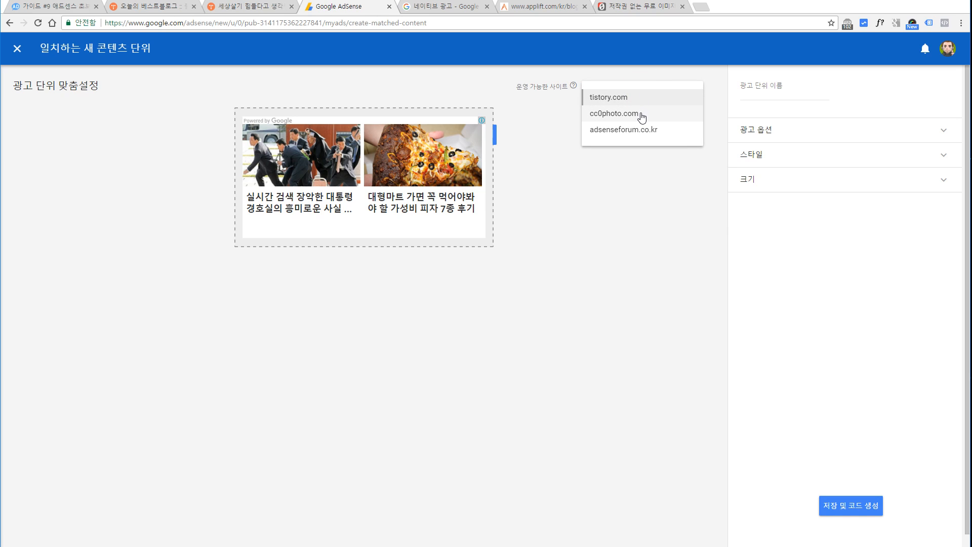
pyautogui.click(641, 114)
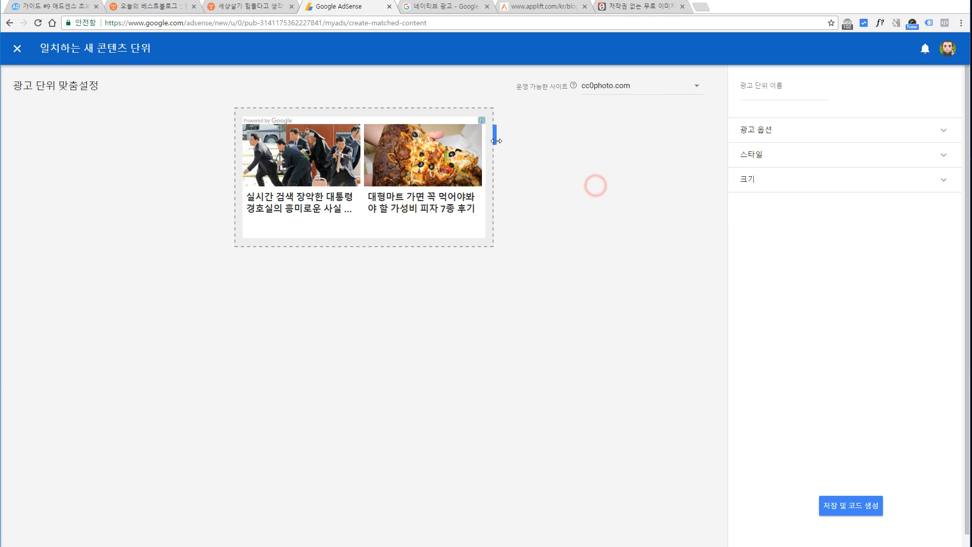
pyautogui.moveTo(496, 138); pyautogui.dragTo(690, 146)
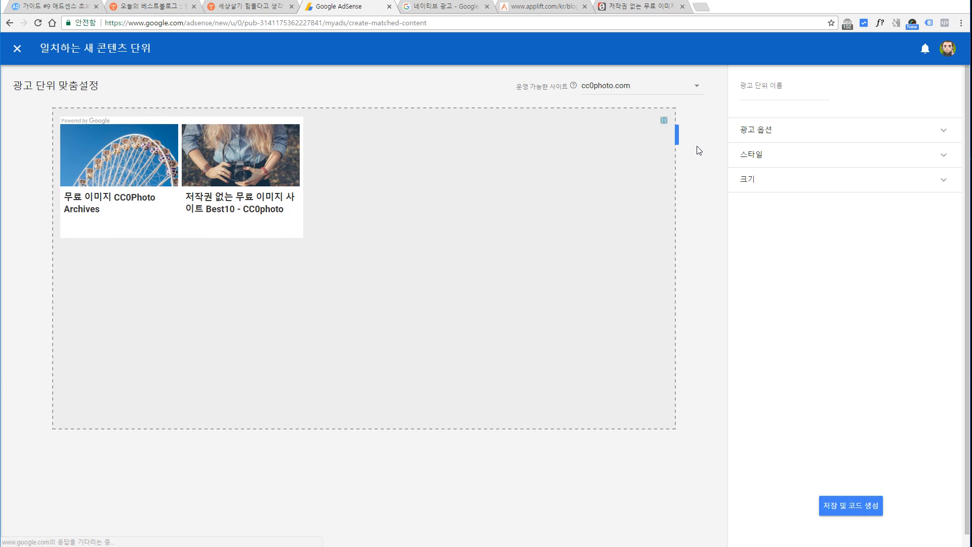
pyautogui.click(697, 167)
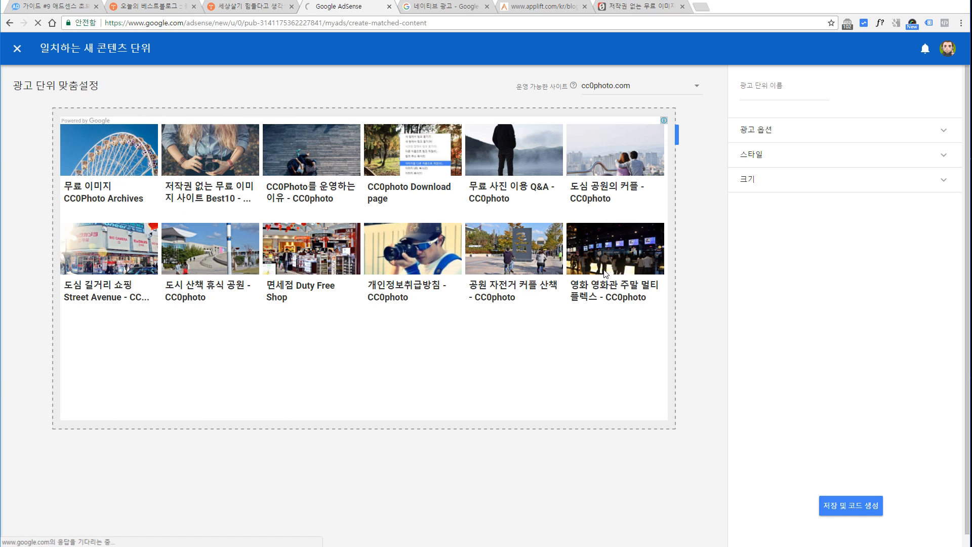
pyautogui.moveTo(677, 136); pyautogui.dragTo(559, 163)
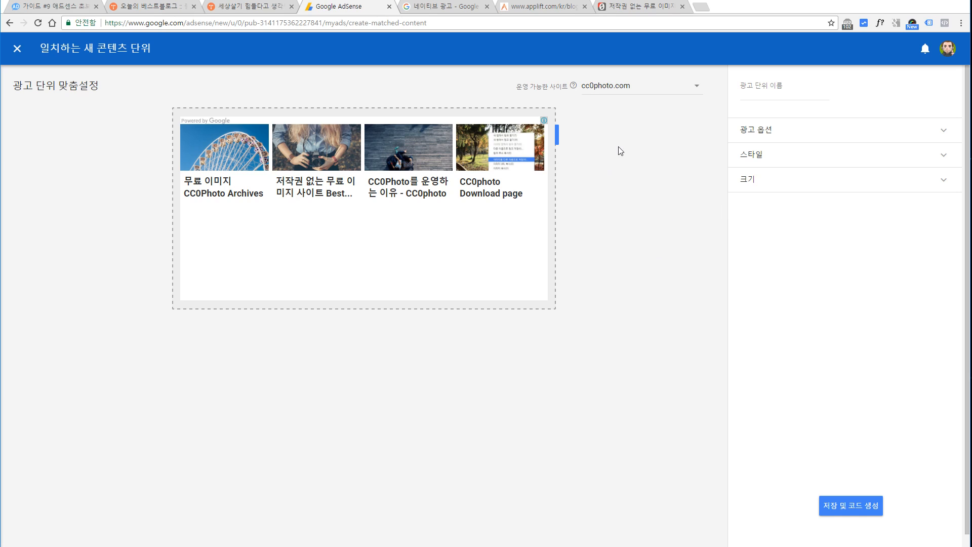
# Switch the ad unit's size to 맞춤 at 300 × 300 px
pyautogui.click(629, 261)
pyautogui.click(776, 186)
pyautogui.click(761, 234)
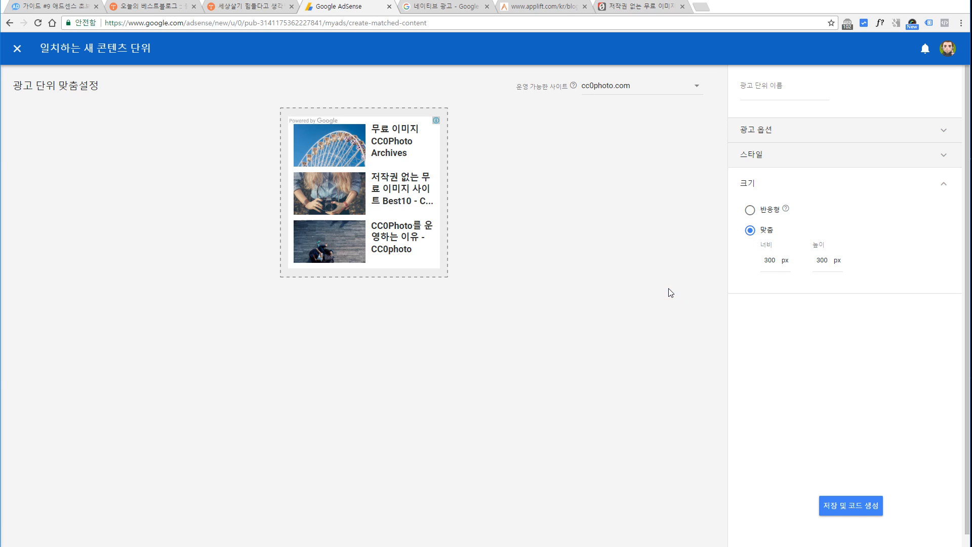
# Look over the Tistory blog post as an example of ad placement and return to the AdSense matched content unit
pyautogui.click(267, 9)
pyautogui.scroll(-6, 572, 316)
pyautogui.scroll(5, 372, 341)
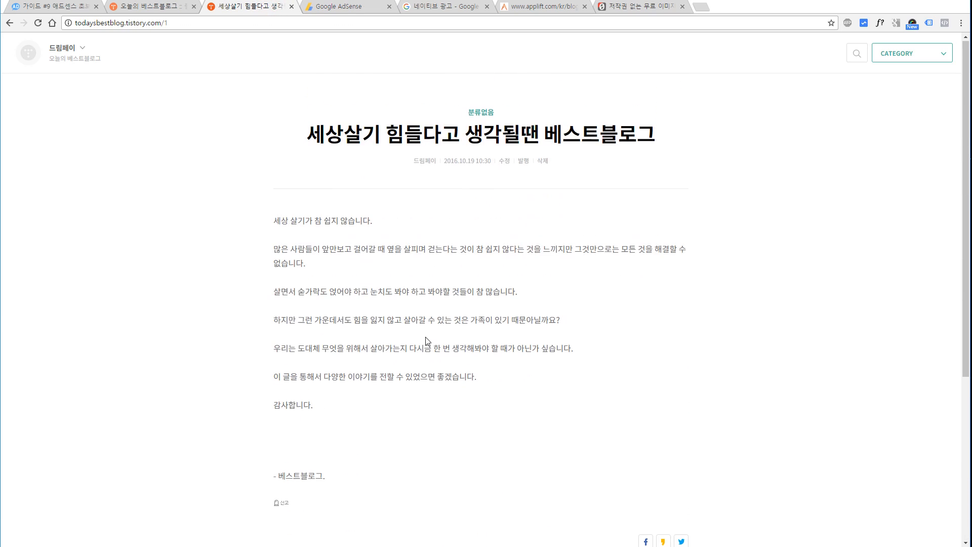
pyautogui.scroll(-3, 731, 298)
pyautogui.moveTo(274, 212); pyautogui.dragTo(719, 354)
pyautogui.click(718, 355)
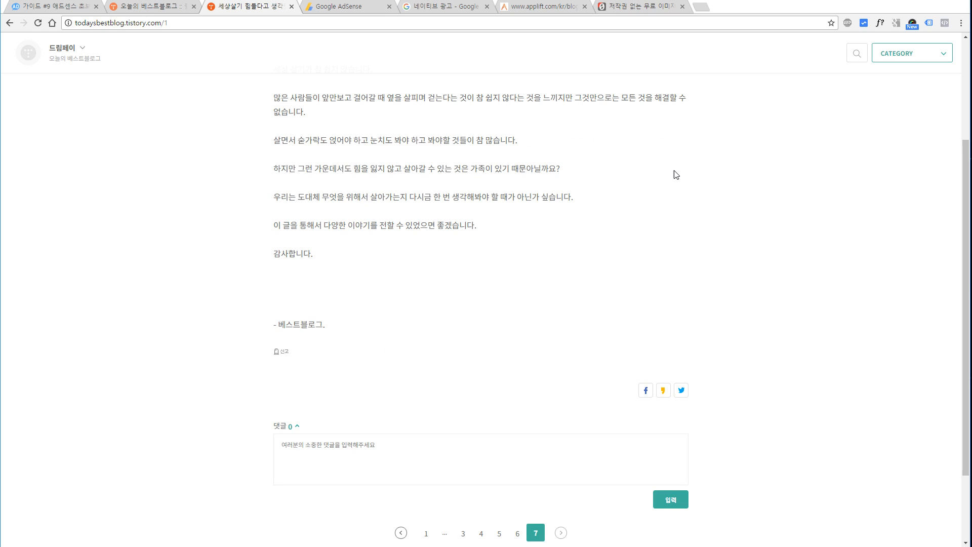
pyautogui.click(709, 240)
pyautogui.click(715, 252)
pyautogui.click(340, 7)
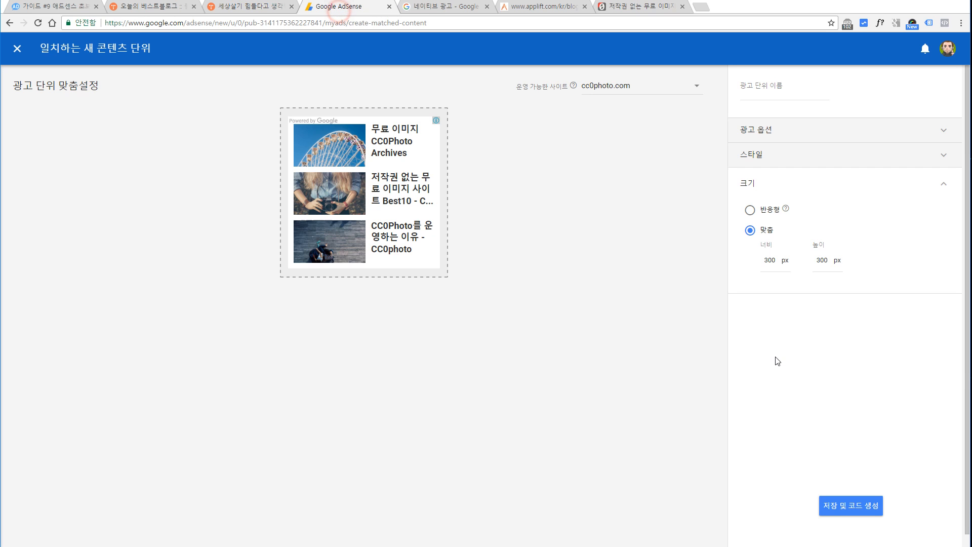
# Set the ad unit's size to 반응형, comparing its preview with the 맞춤 size
pyautogui.click(804, 269)
pyautogui.click(727, 269)
pyautogui.click(678, 226)
pyautogui.click(750, 210)
pyautogui.click(663, 245)
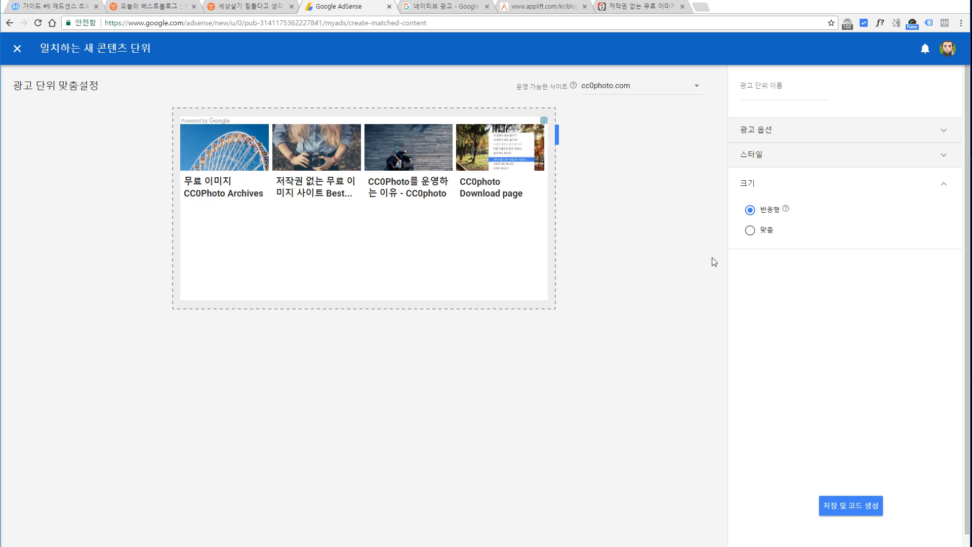
pyautogui.click(750, 231)
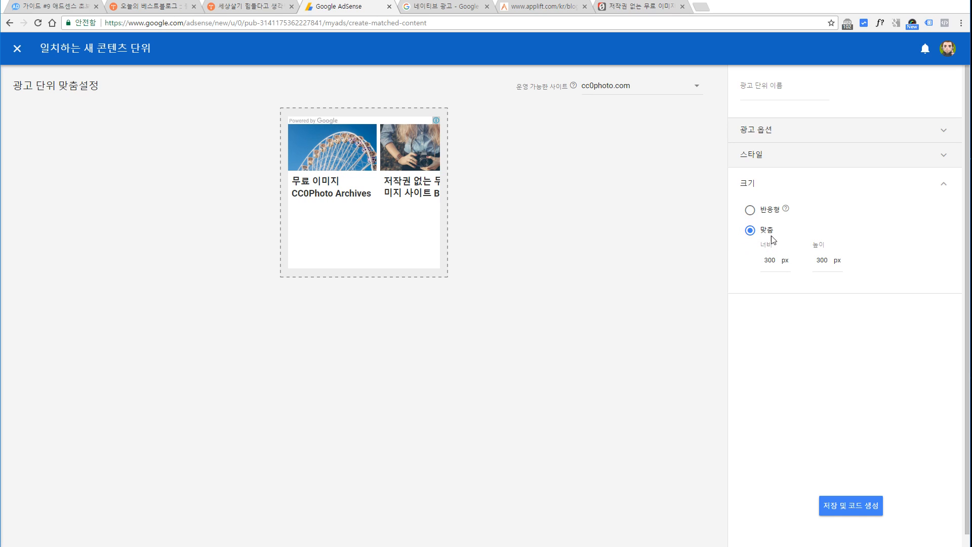
pyautogui.click(748, 210)
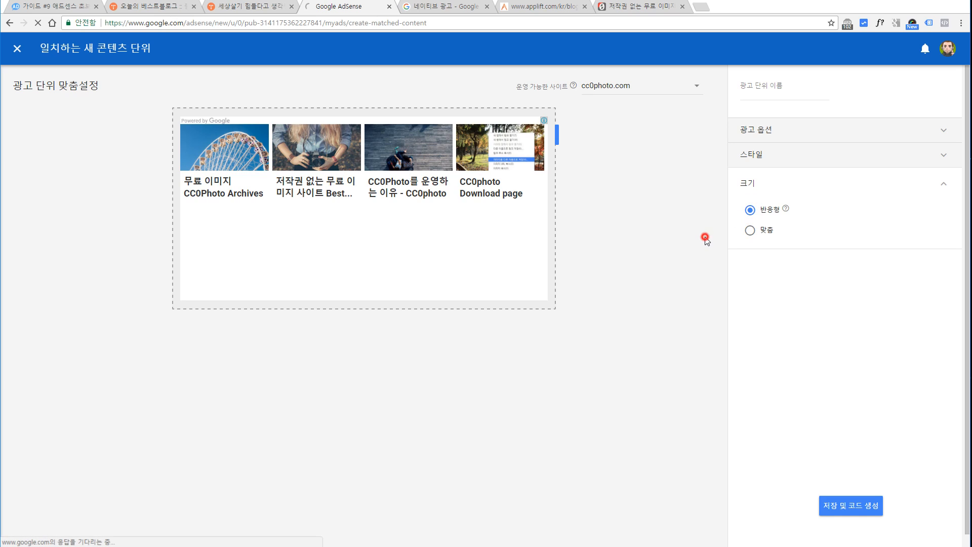
pyautogui.click(710, 242)
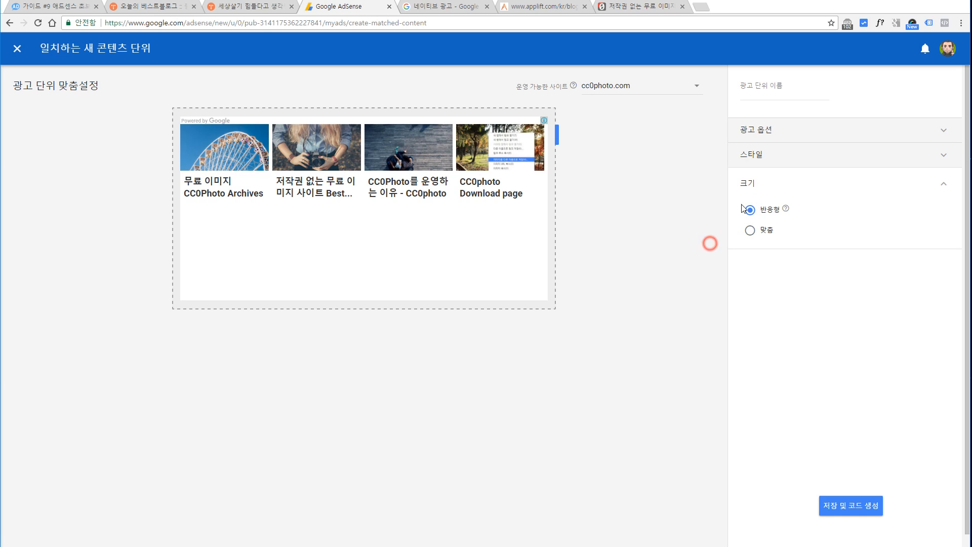
# Open the unit's style settings and compare them with the matched content block on the CC0Photo page
pyautogui.click(808, 160)
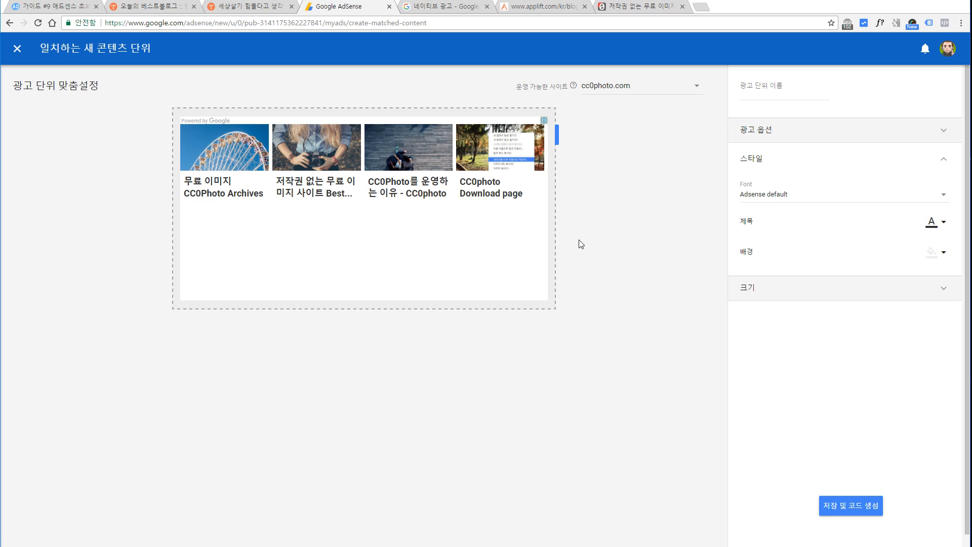
pyautogui.click(637, 8)
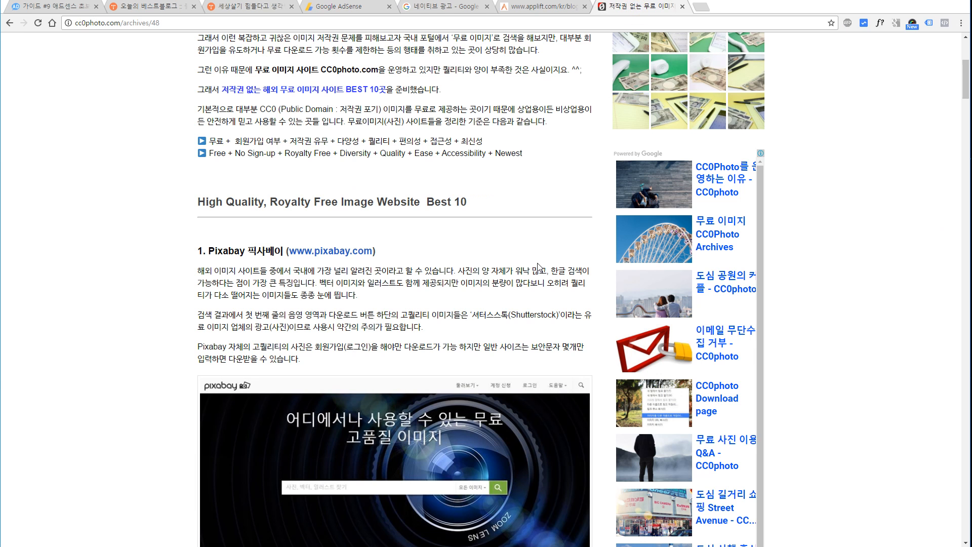
pyautogui.scroll(5, 542, 273)
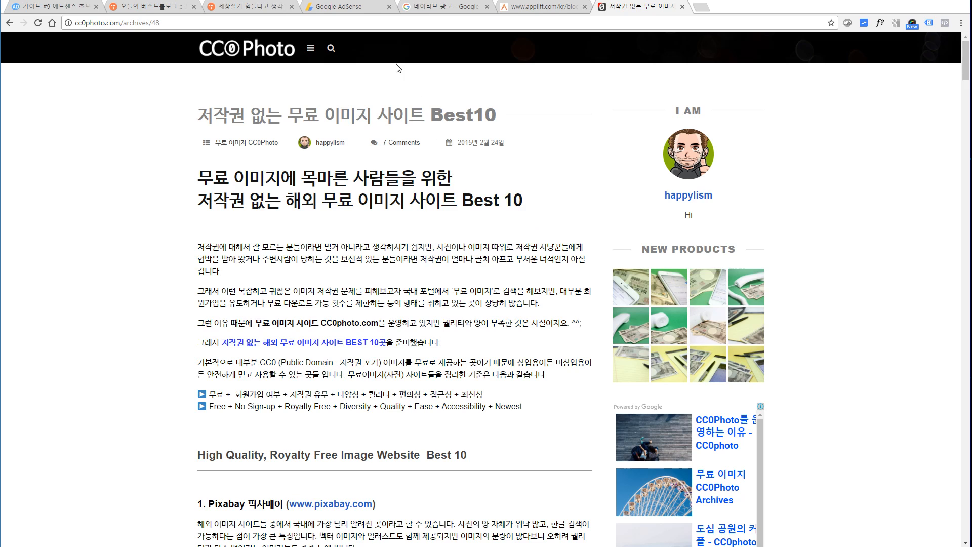
pyautogui.click(361, 11)
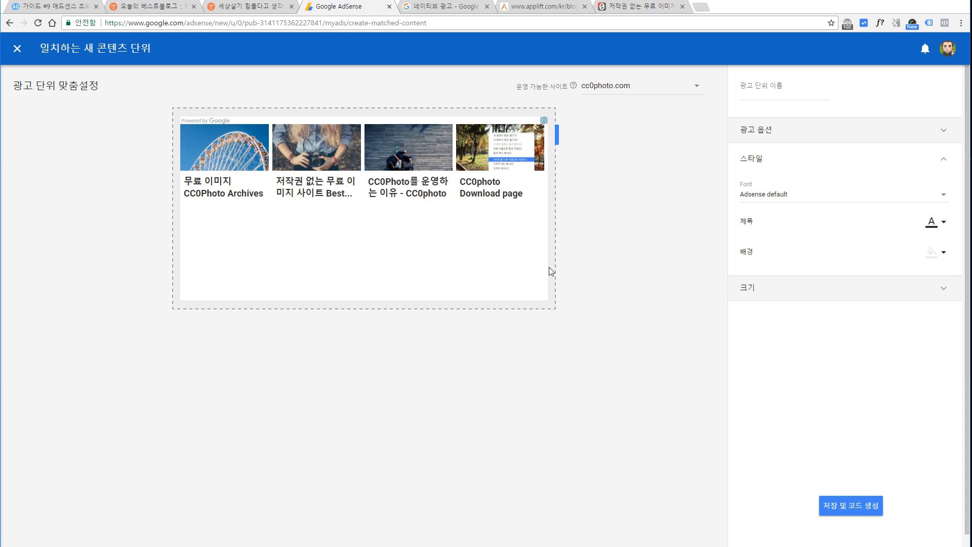
# Try dark green as the ad unit's background colour
pyautogui.click(635, 281)
pyautogui.click(939, 253)
pyautogui.click(825, 380)
pyautogui.click(671, 341)
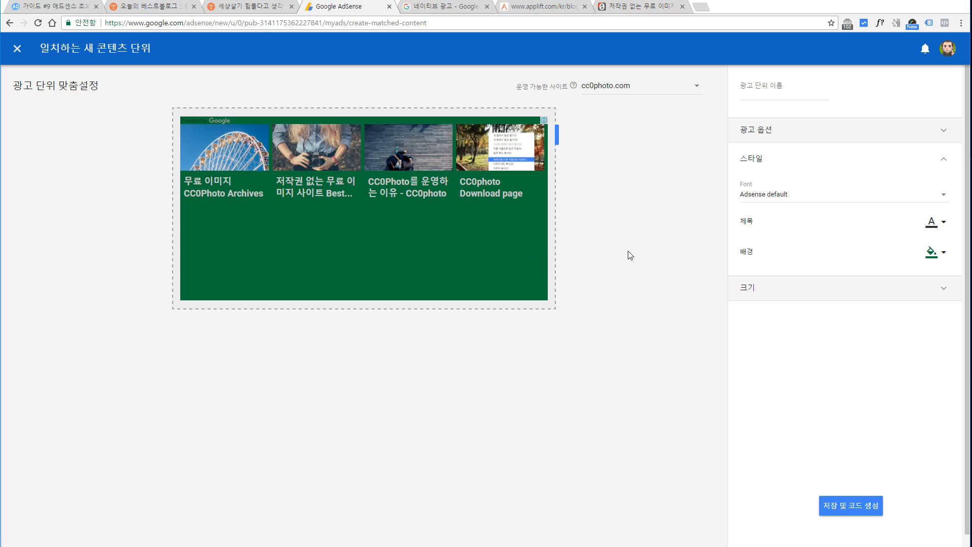
# Set the ad unit's background colour to white
pyautogui.click(633, 272)
pyautogui.click(929, 253)
pyautogui.click(895, 302)
pyautogui.click(694, 303)
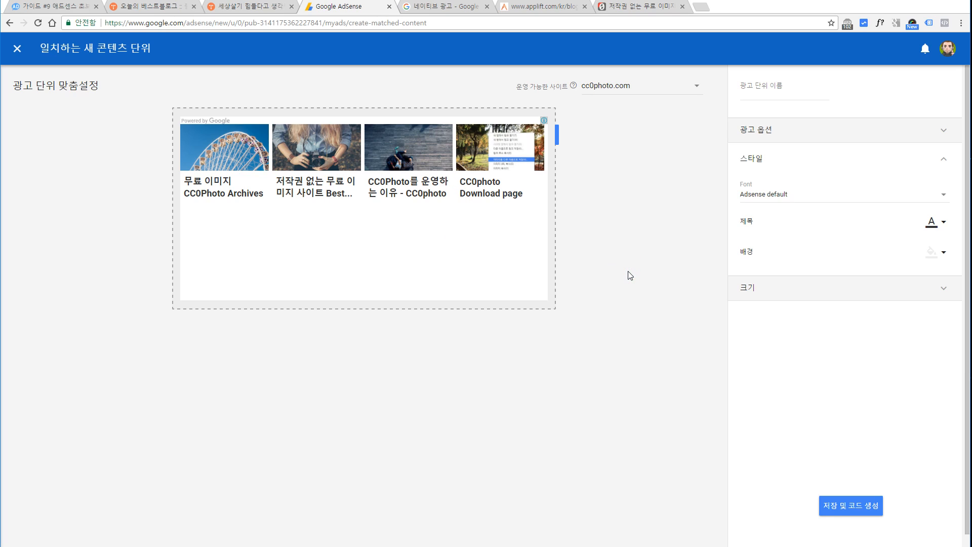
# Look at the available background colours once more and leave the selection as it is
pyautogui.click(663, 270)
pyautogui.click(646, 268)
pyautogui.click(933, 255)
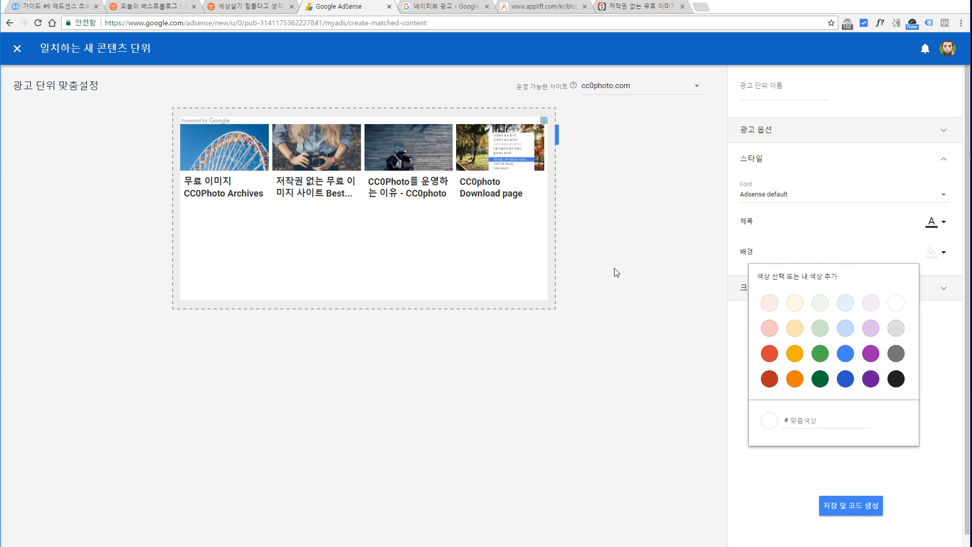
pyautogui.click(663, 288)
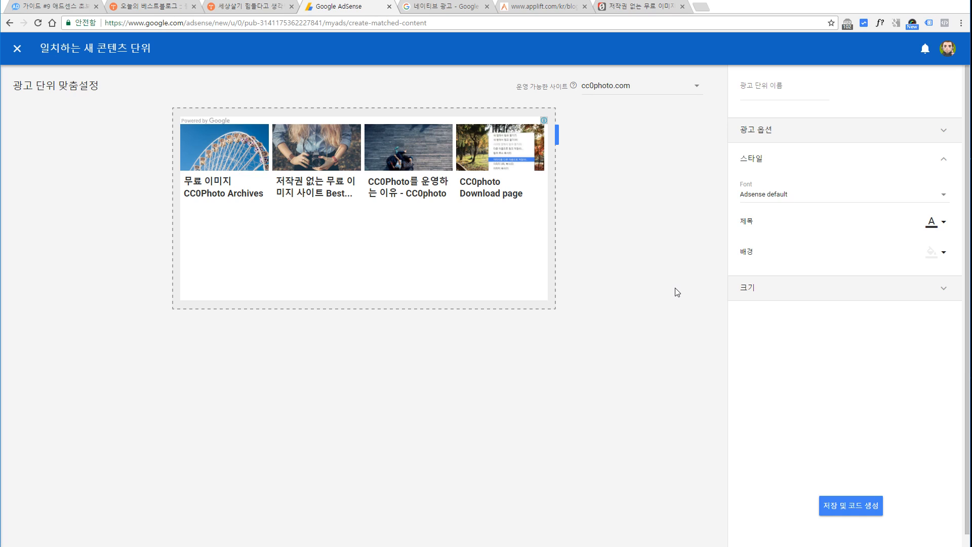
pyautogui.click(642, 227)
pyautogui.rightClick(744, 186)
pyautogui.click(701, 185)
# Review the ad unit's 광고 옵션, 스타일 and 크기 settings and the eligible site list
pyautogui.click(789, 139)
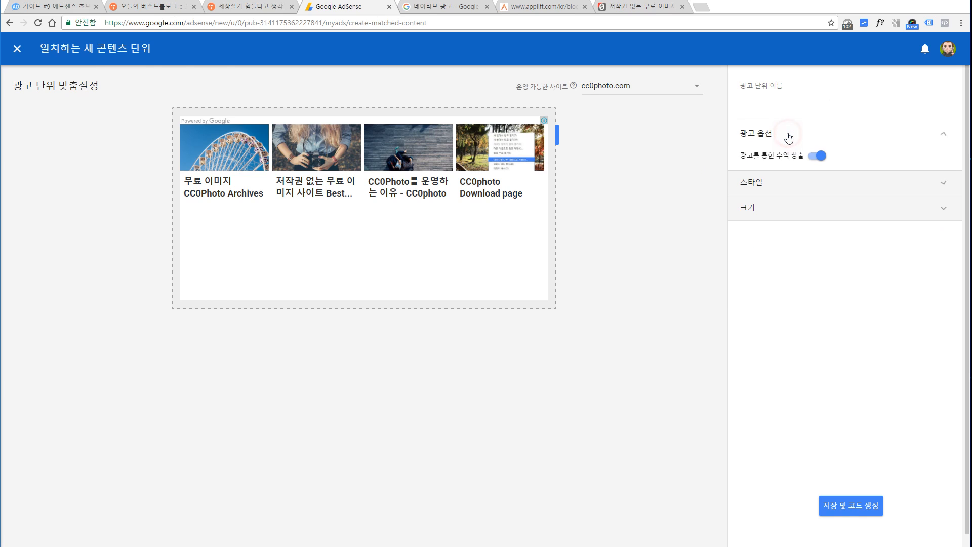
pyautogui.click(782, 181)
pyautogui.click(784, 293)
pyautogui.click(671, 282)
pyautogui.click(802, 96)
pyautogui.click(628, 273)
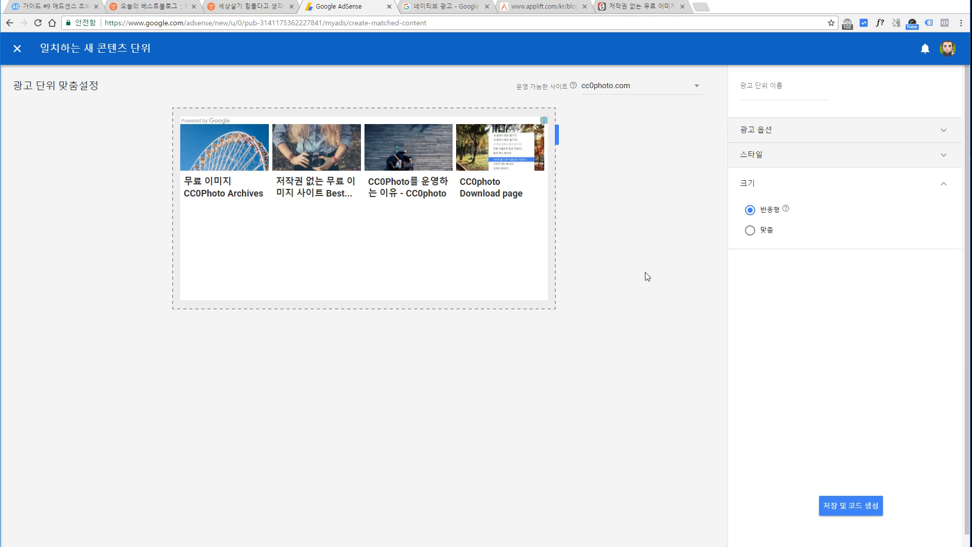
pyautogui.click(636, 86)
pyautogui.click(654, 80)
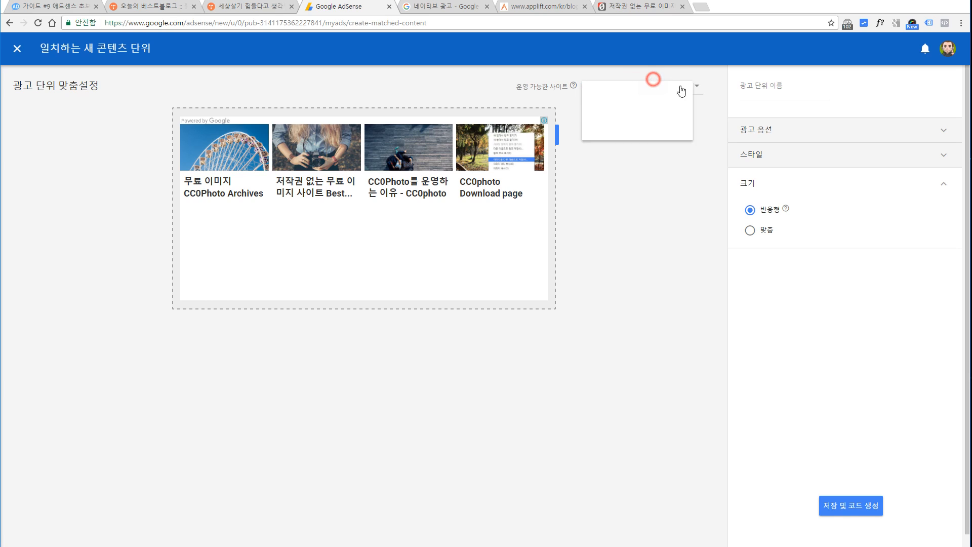
# Show the ad unit's 광고 옵션 settings to check the 광고를 통한 수익 창출 option
pyautogui.click(791, 130)
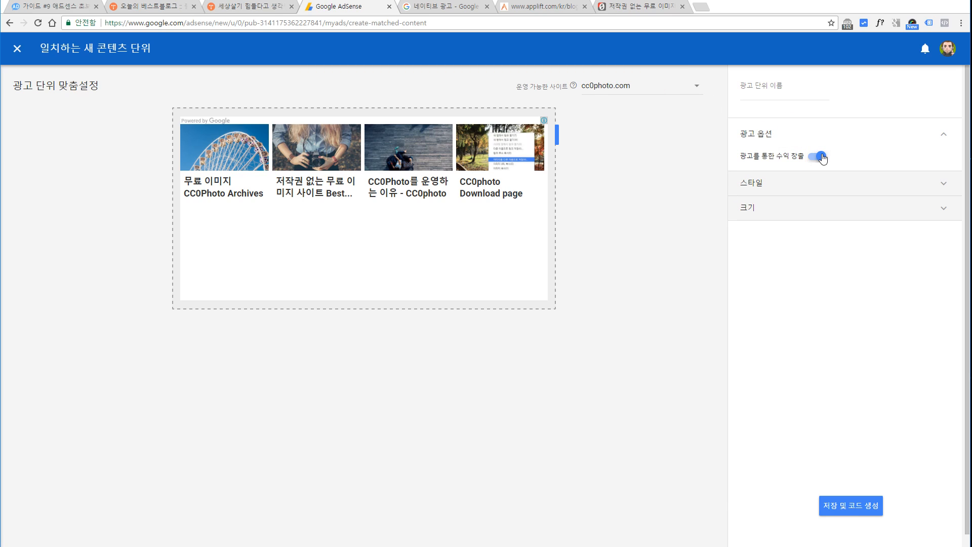
pyautogui.click(652, 229)
# Look through the cc0photo.com article on free image sites, examining its matched content and other ads down to the footer
pyautogui.click(647, 6)
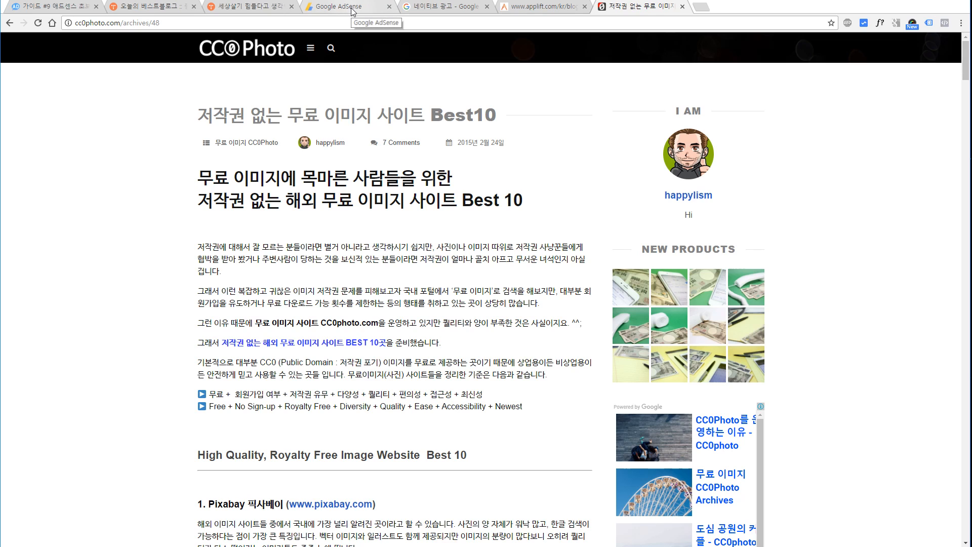
pyautogui.scroll(-15, 571, 380)
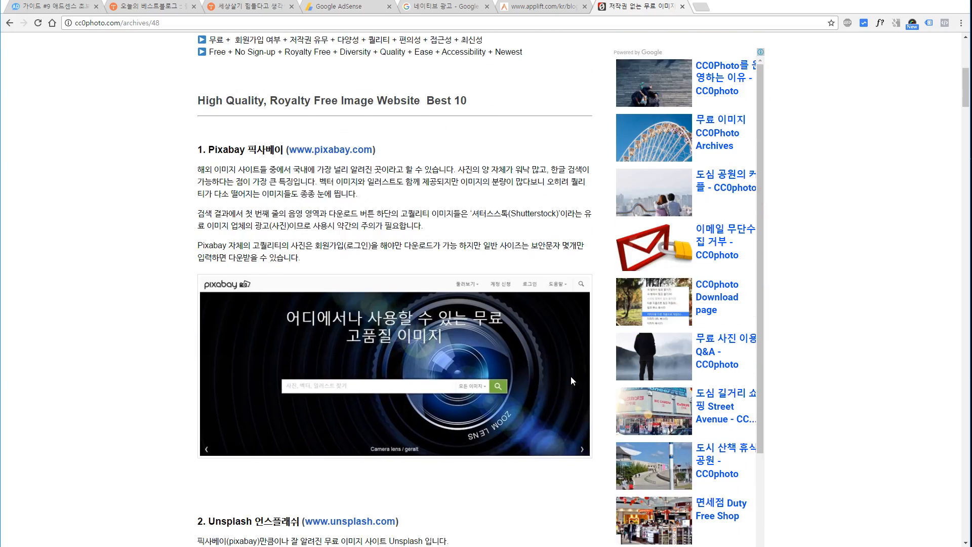
pyautogui.scroll(-20, 572, 381)
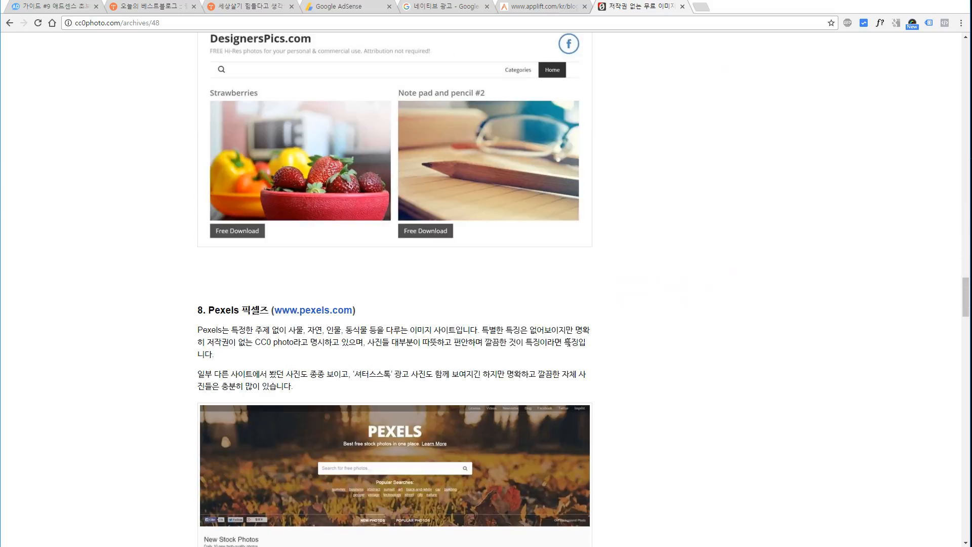
pyautogui.scroll(-20, 568, 347)
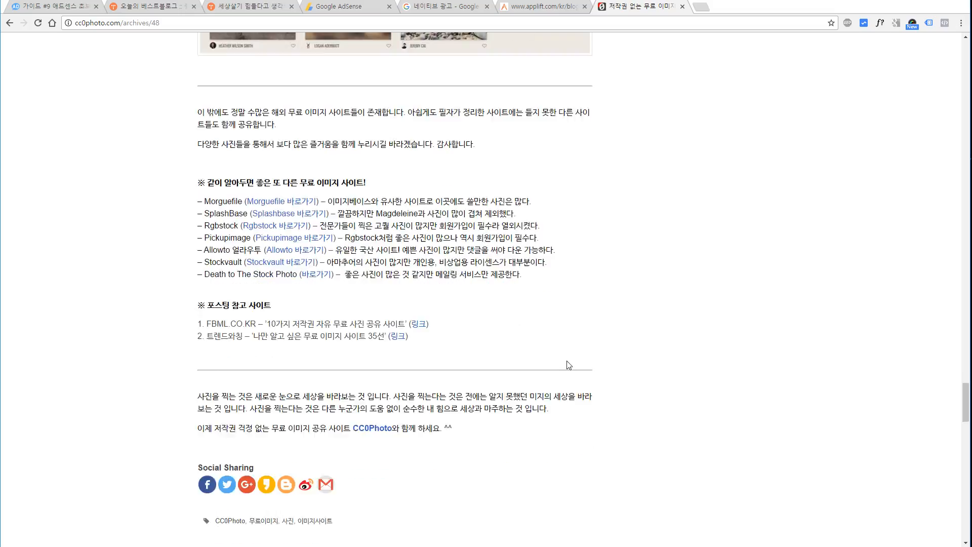
pyautogui.scroll(-20, 573, 371)
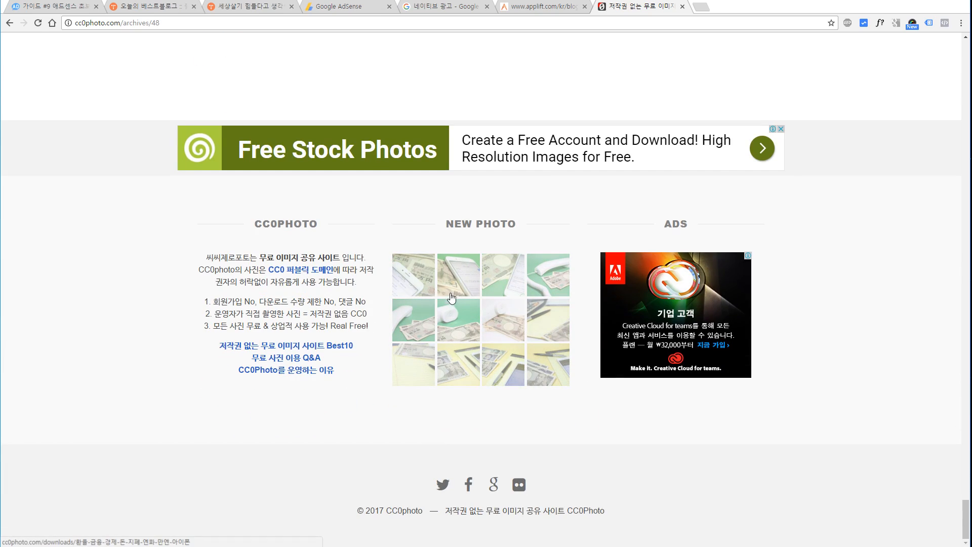
# Look through the adsenseforum.co.kr beginner guide #9 page, including its ads and the post list beneath the article
pyautogui.click(71, 6)
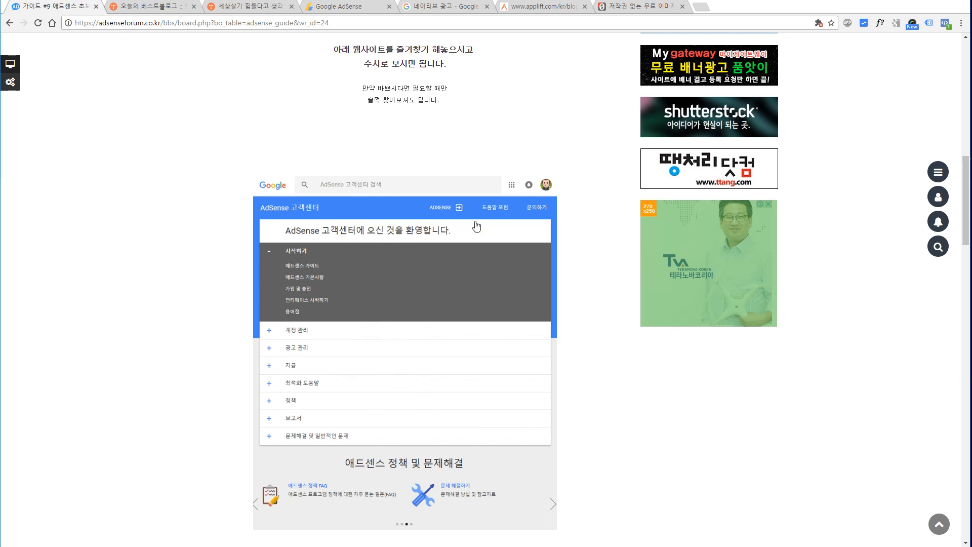
pyautogui.scroll(-20, 538, 261)
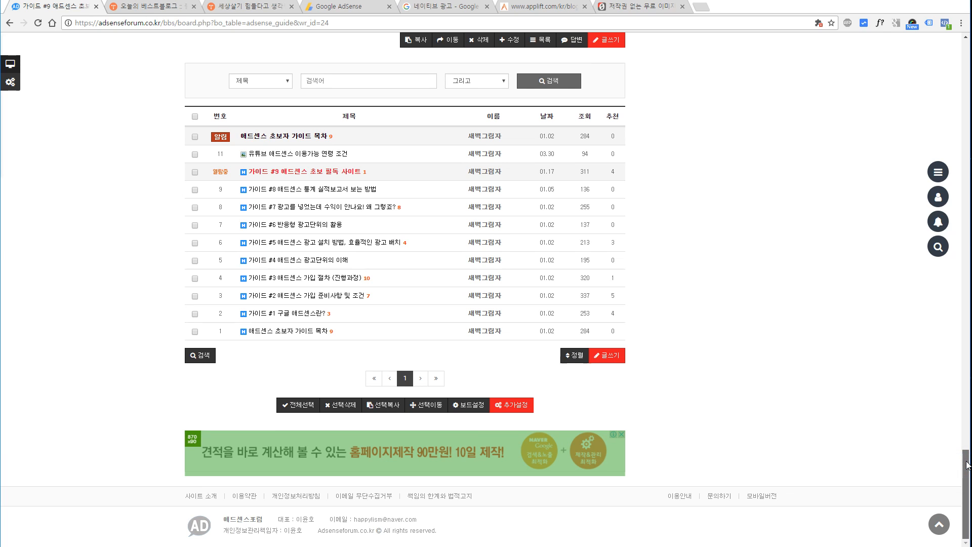
pyautogui.moveTo(966, 465); pyautogui.dragTo(943, 53)
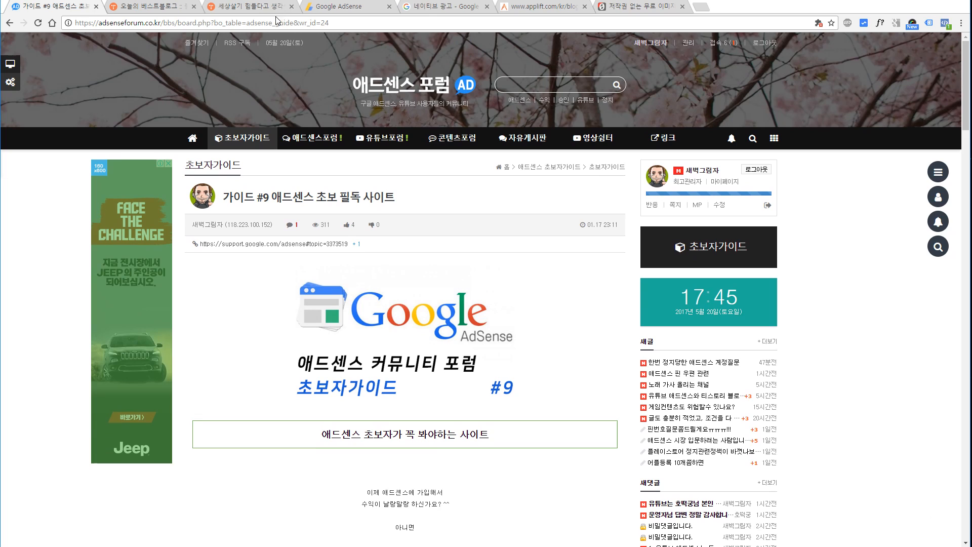
# Examine the todaysbestblog.tistory.com post from its title through the comments and page numbers at its end
pyautogui.click(275, 7)
pyautogui.click(523, 247)
pyautogui.scroll(-2, 535, 341)
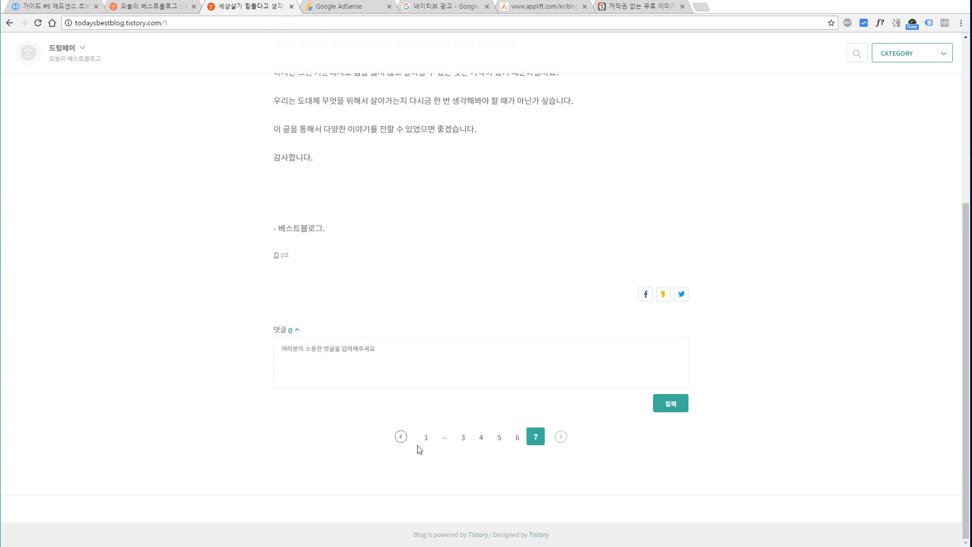
pyautogui.scroll(5, 417, 449)
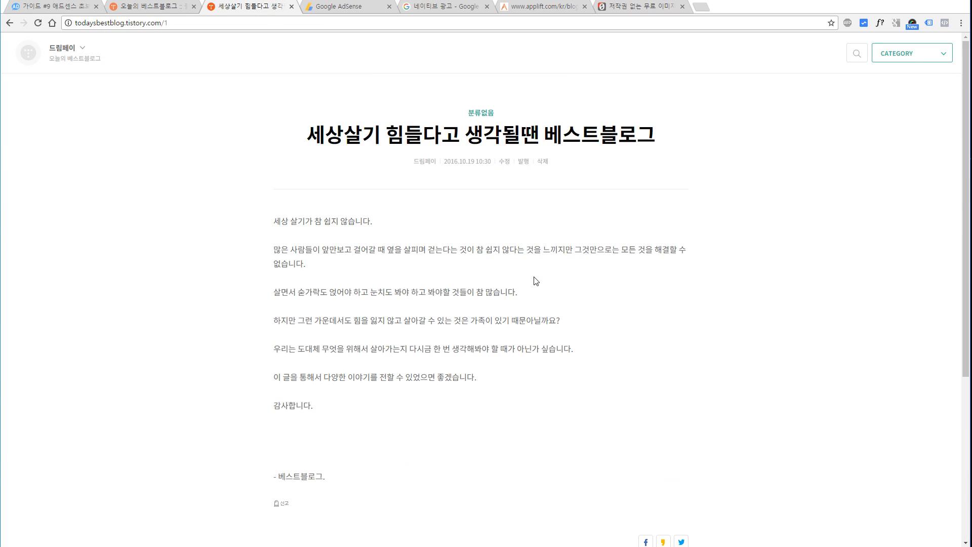
pyautogui.click(540, 306)
pyautogui.click(551, 320)
pyautogui.scroll(-5, 540, 317)
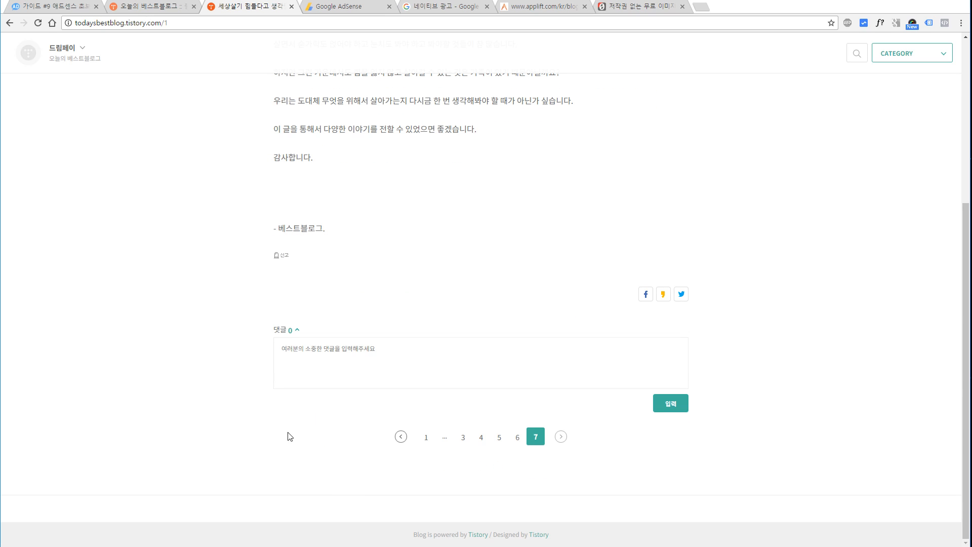
pyautogui.scroll(1, 419, 412)
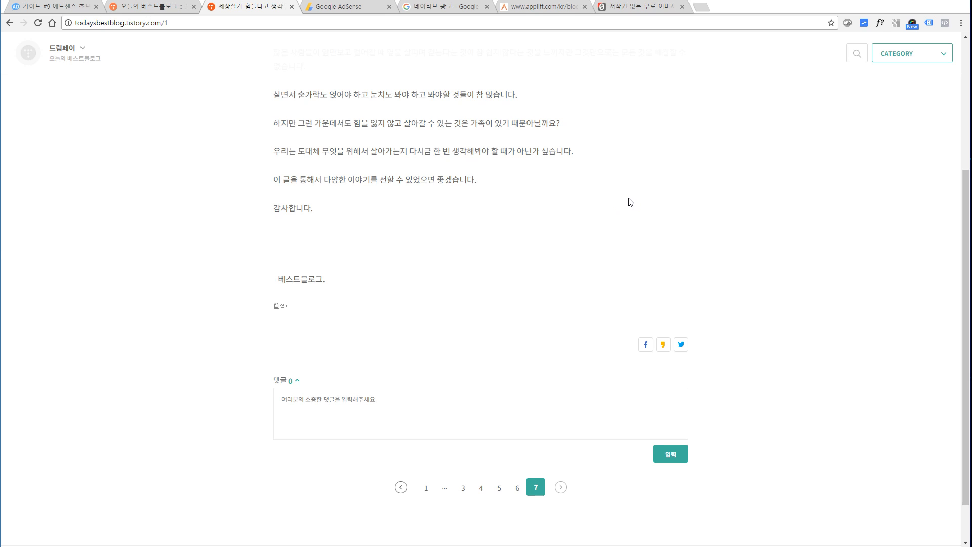
# Return to the new matched content unit in AdSense and set its eligible site to tistory.com
pyautogui.click(366, 8)
pyautogui.click(604, 272)
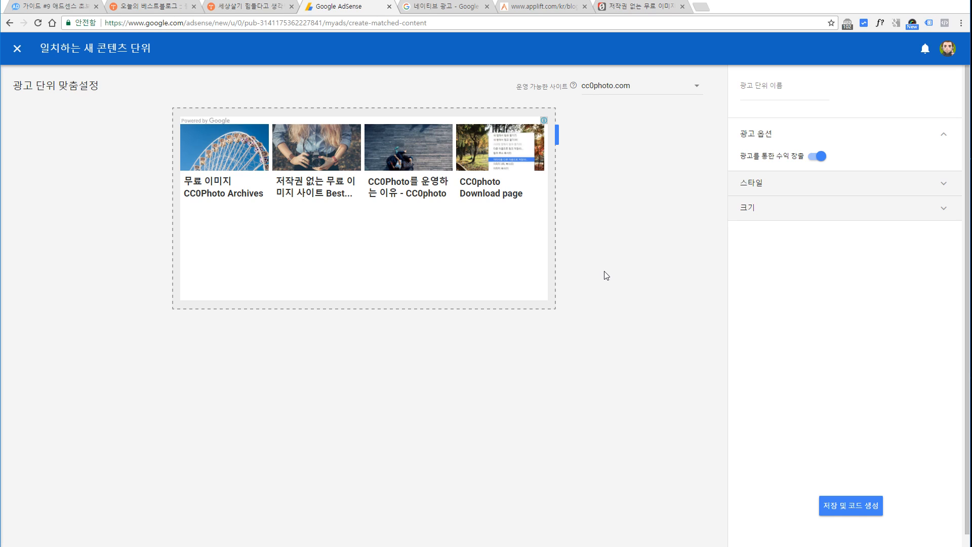
pyautogui.click(616, 87)
pyautogui.click(618, 96)
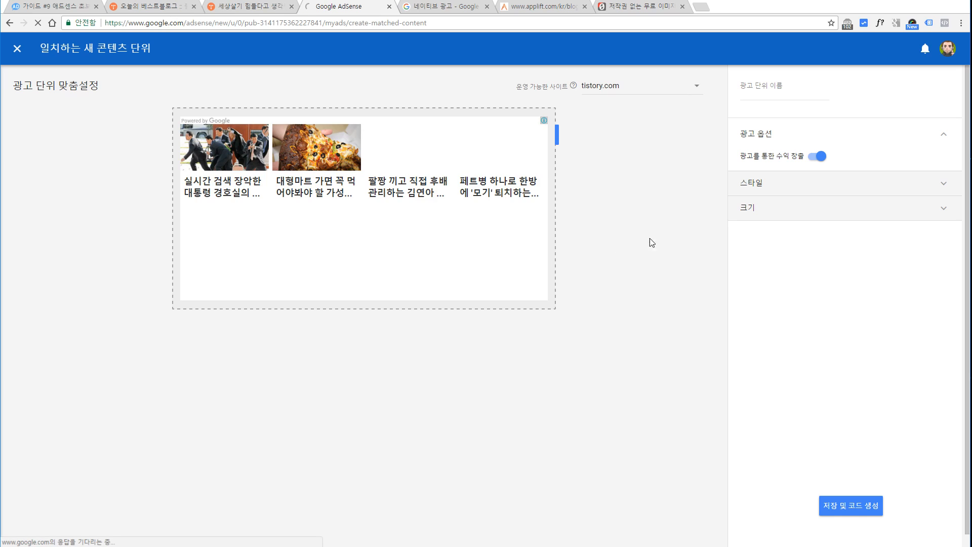
pyautogui.click(658, 224)
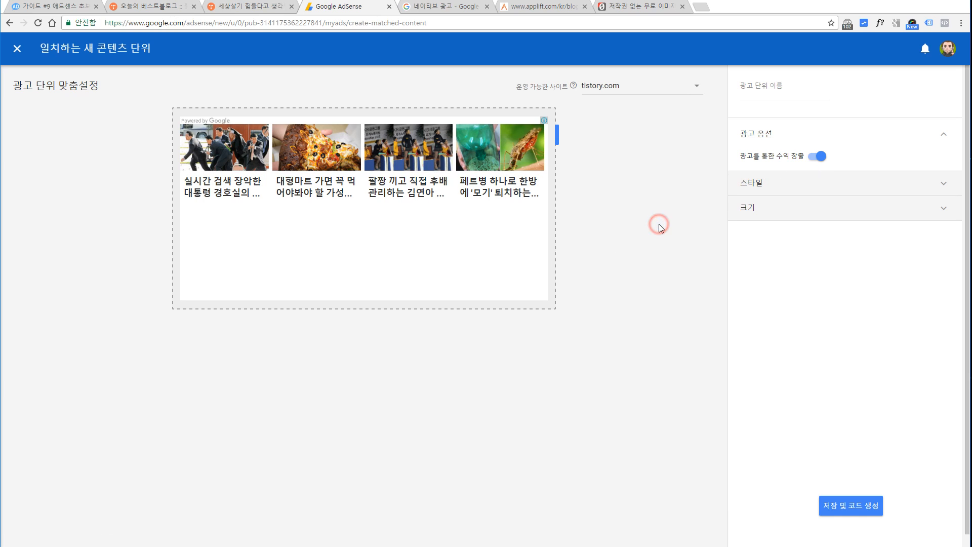